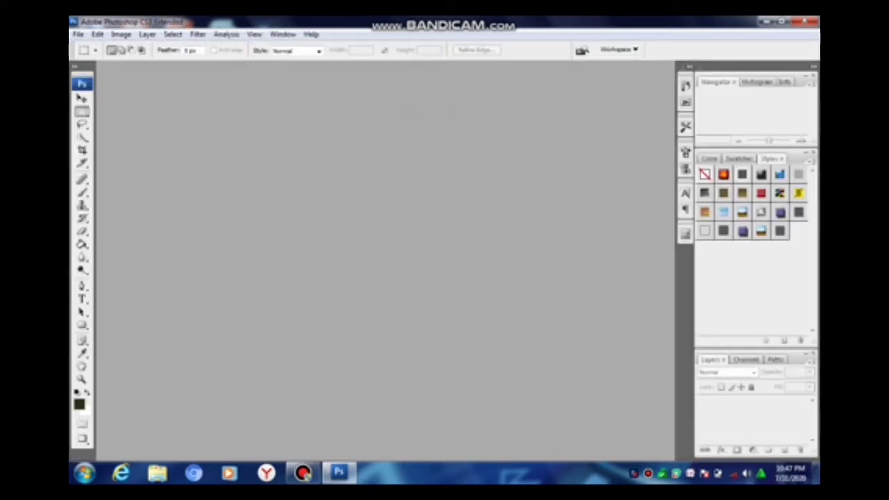
# Open the File menu from the empty Photoshop workspace
pyautogui.hotkey('alt', 'f')
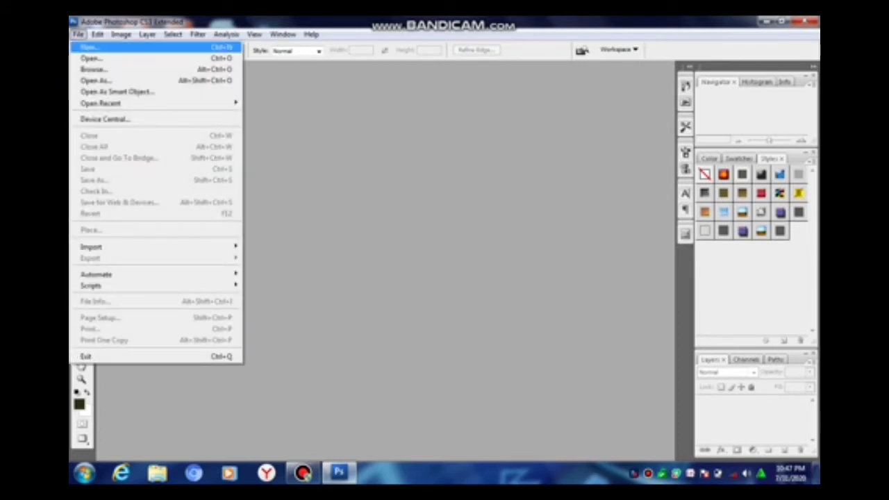
# Create a 5.5 × 8.51 cm, 120 px/inch document and convert its background to Layer 0
pyautogui.press('Return')
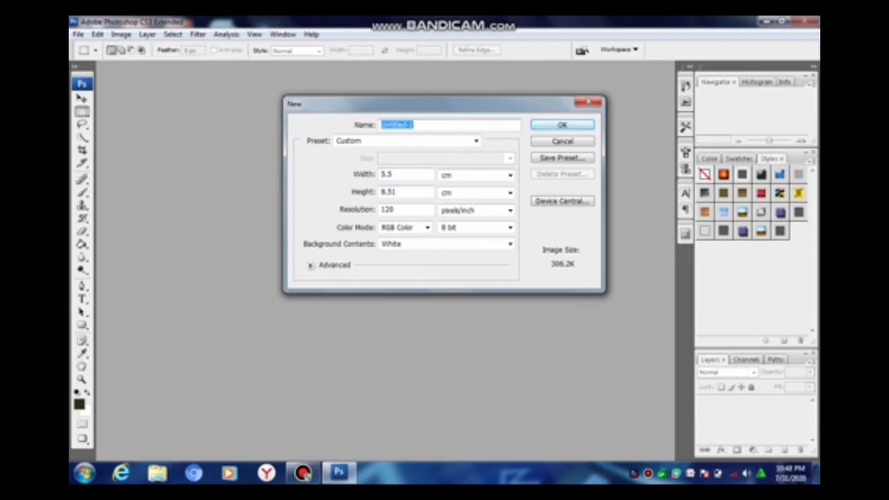
pyautogui.press('Return')
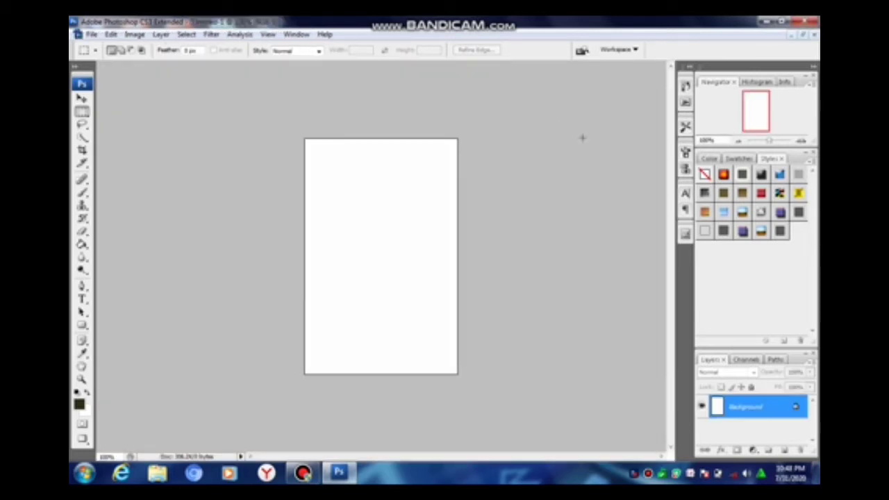
pyautogui.hotkey('ctrl', 'shift', 'n')
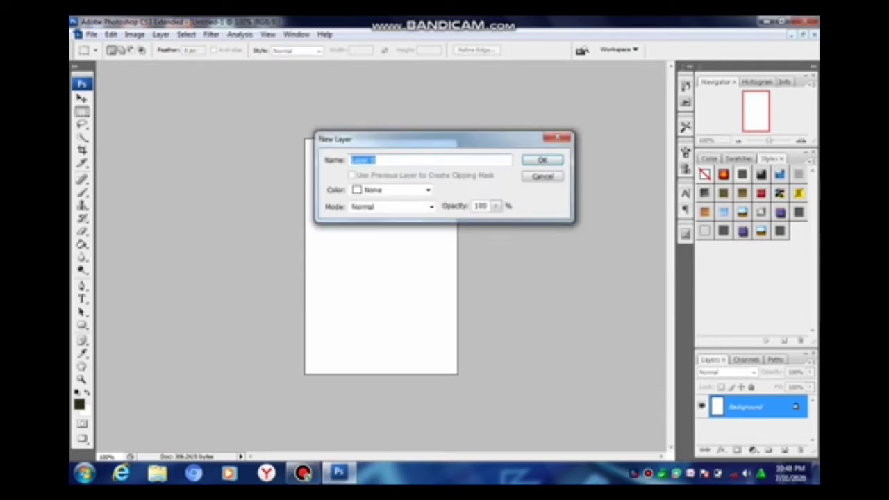
pyautogui.press('Return')
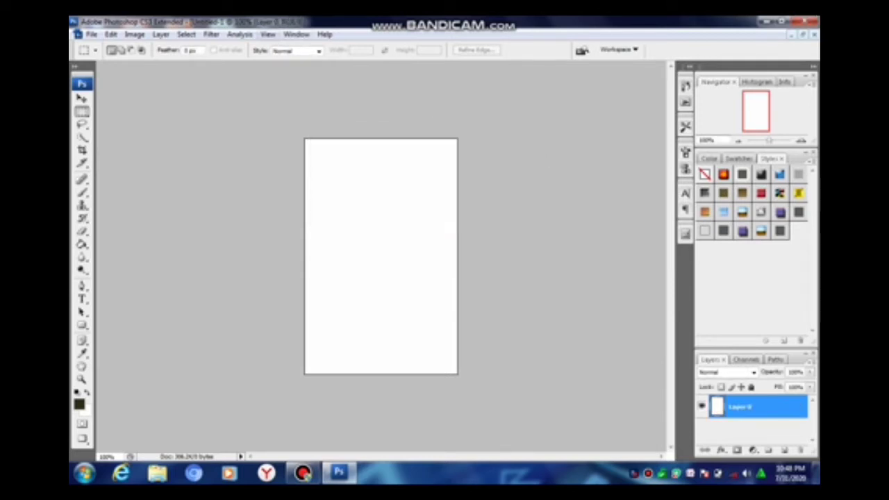
# Fit the card on screen and add an empty Layer 1 above Layer 0
pyautogui.click(268, 34)
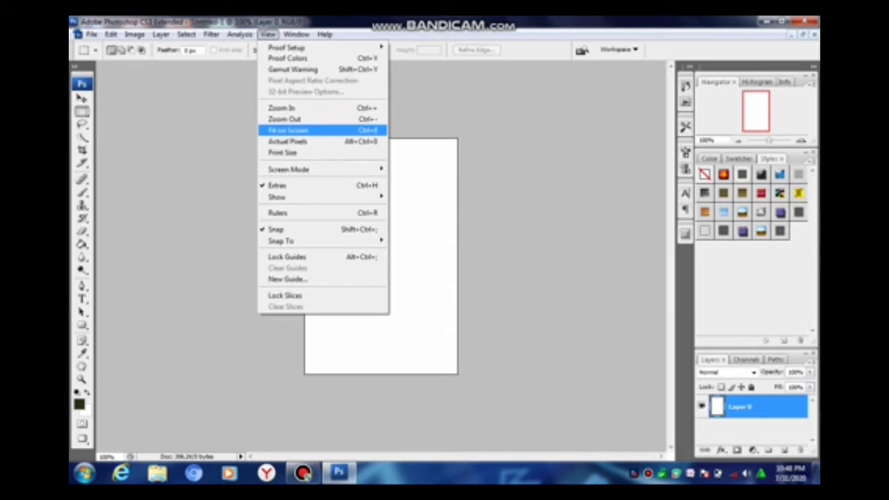
pyautogui.click(287, 129)
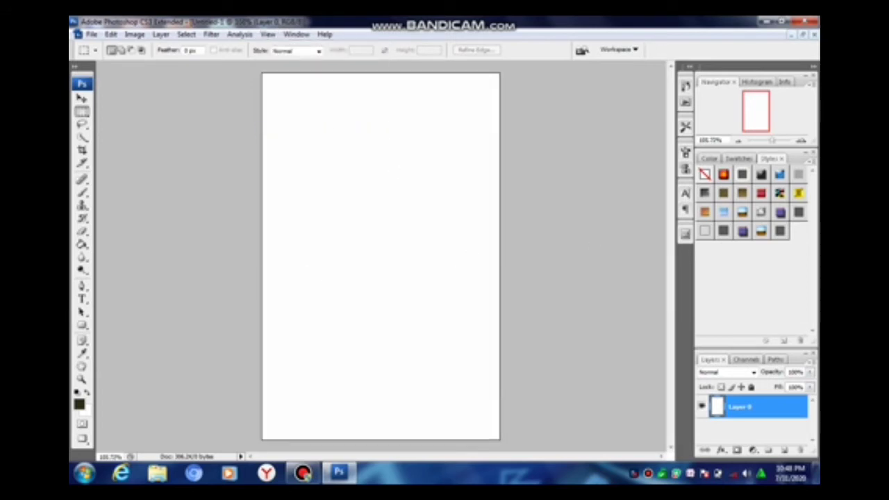
pyautogui.click(784, 450)
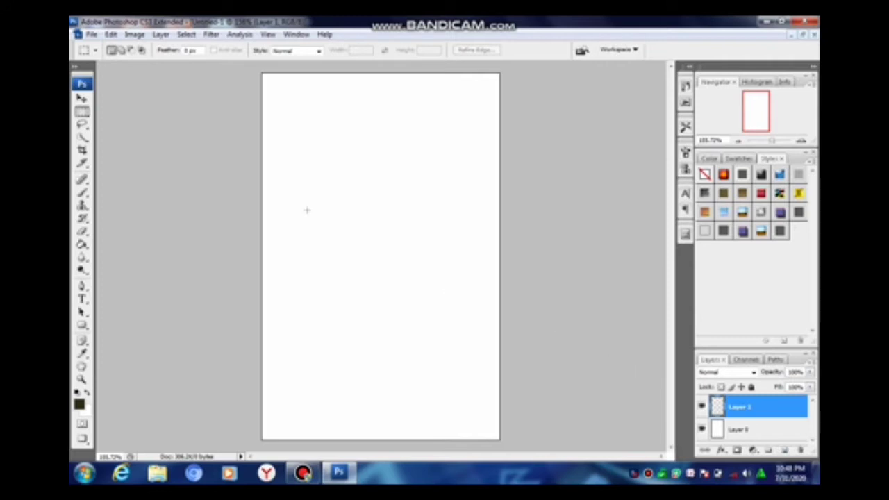
pyautogui.click(81, 98)
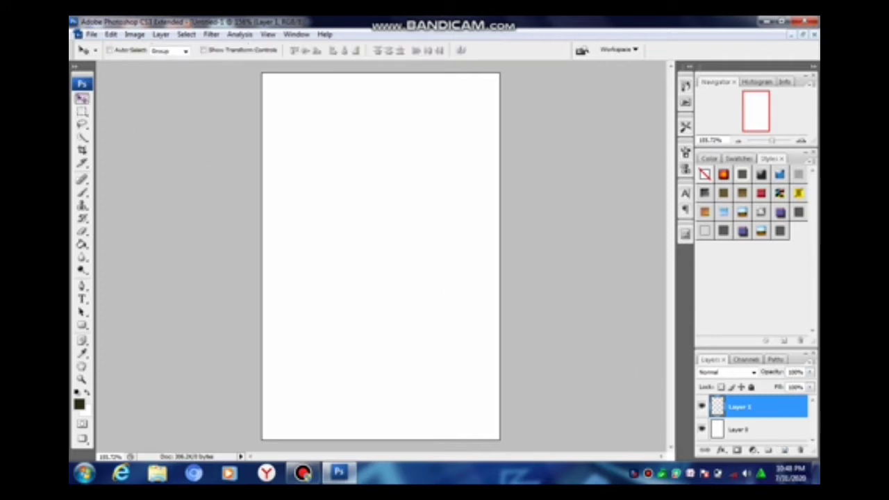
# Open the kosong letterhead image file
pyautogui.click(91, 34)
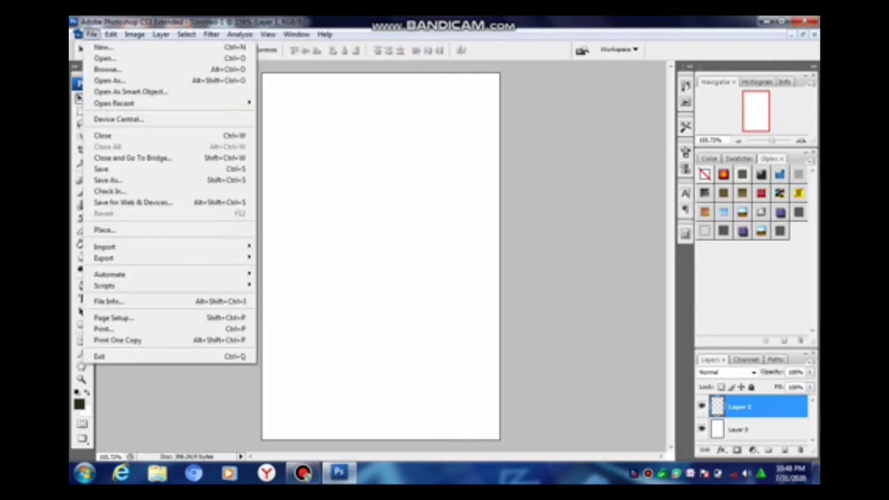
pyautogui.click(100, 58)
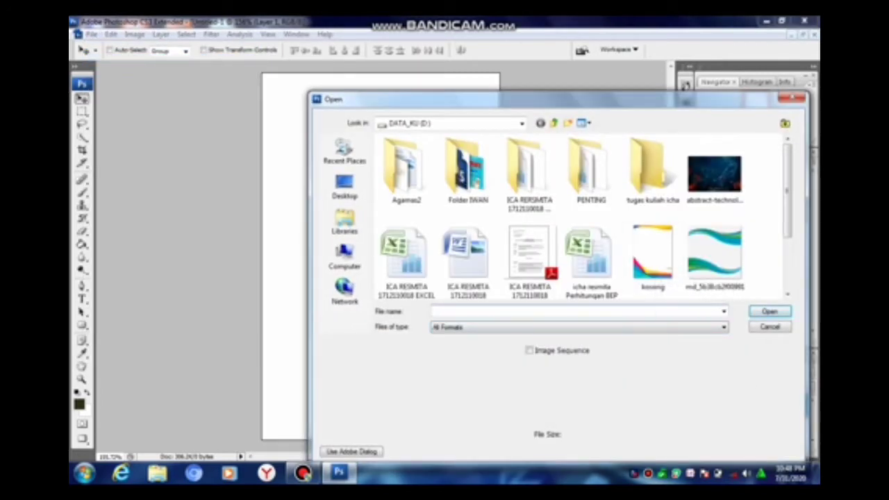
pyautogui.click(653, 254)
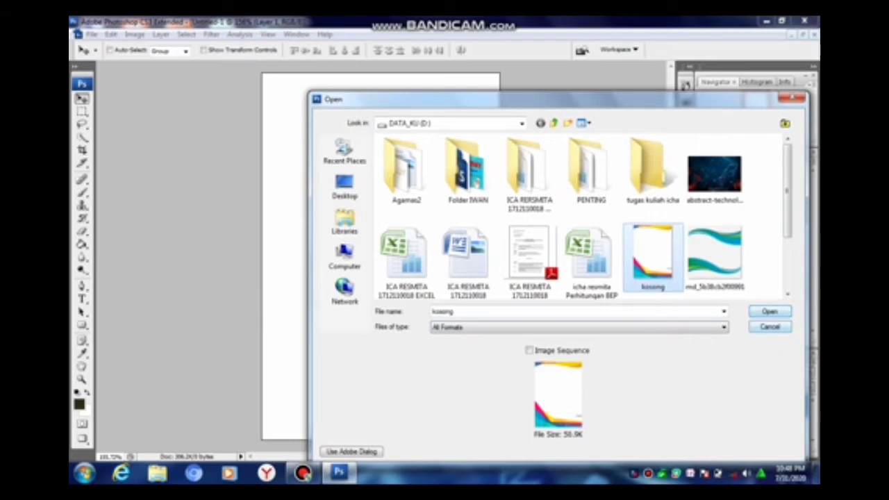
pyautogui.click(769, 311)
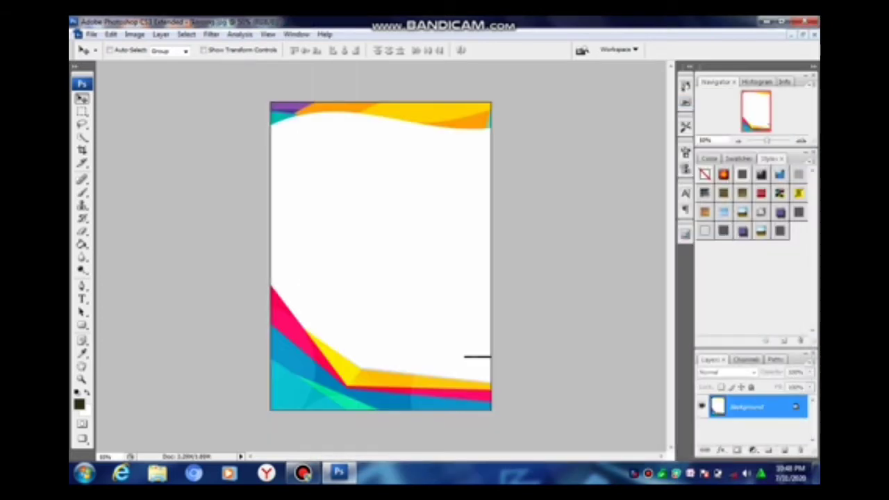
# Convert the kosong background into an editable layer and show it in a floating window
pyautogui.hotkey('ctrl', 'shift', 'n')
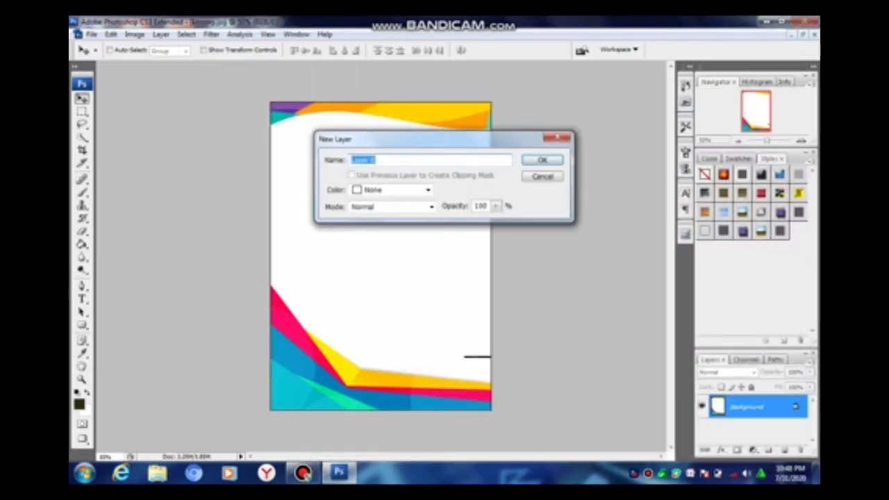
pyautogui.press('Return')
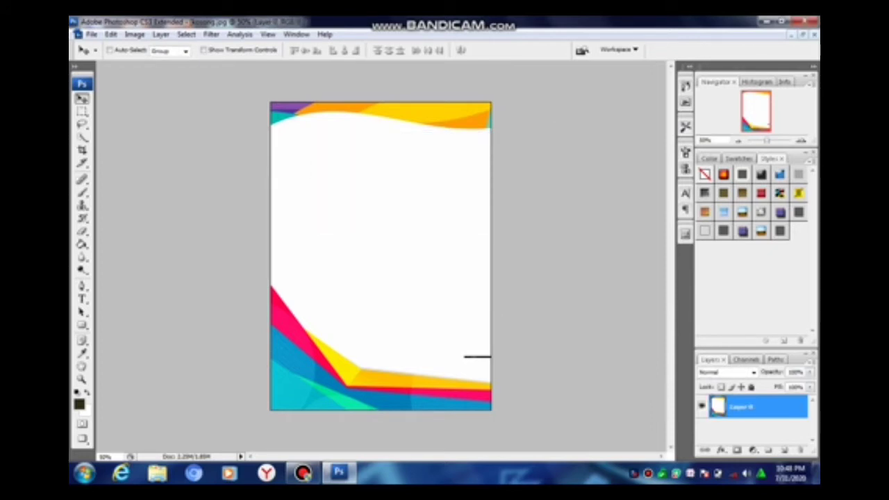
pyautogui.hotkey('ctrl', 'F5')
# Drag the kosong artwork into Untitled-1 and Free Transform it to cover the card edge to edge
pyautogui.moveTo(208, 78); pyautogui.dragTo(466, 95)
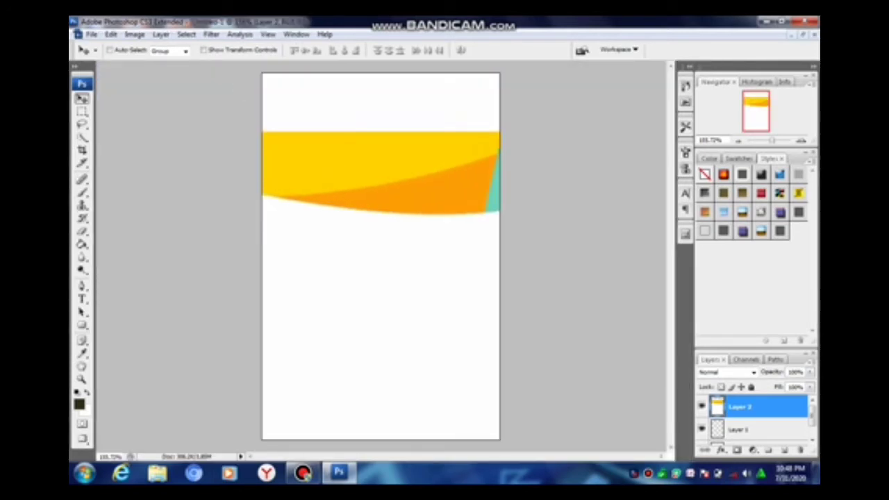
pyautogui.hotkey('ctrl', 't')
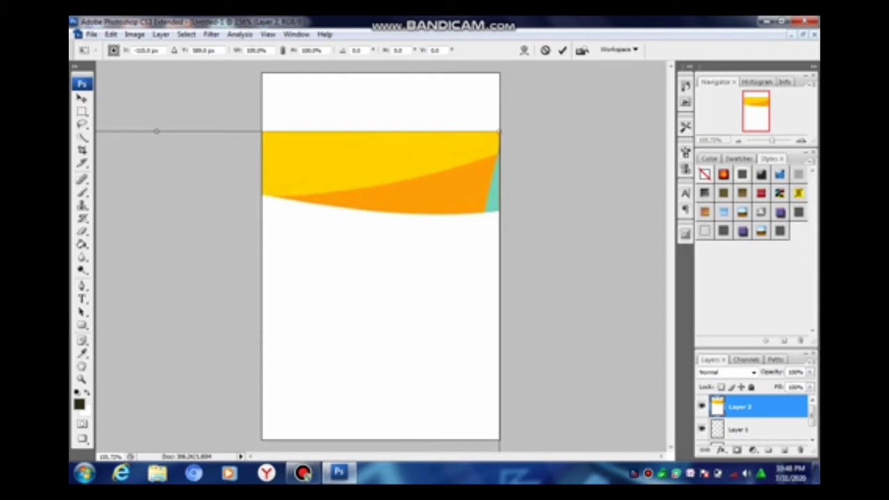
pyautogui.moveTo(382, 174); pyautogui.dragTo(340, 166)
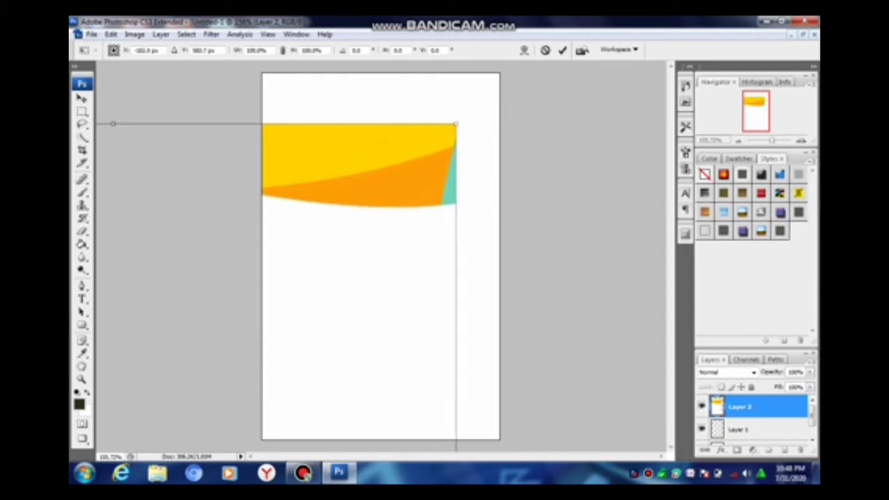
pyautogui.moveTo(112, 124)
pyautogui.mouseDown()
pyautogui.moveTo(220, 72)
pyautogui.moveTo(127, 320)
pyautogui.mouseUp()
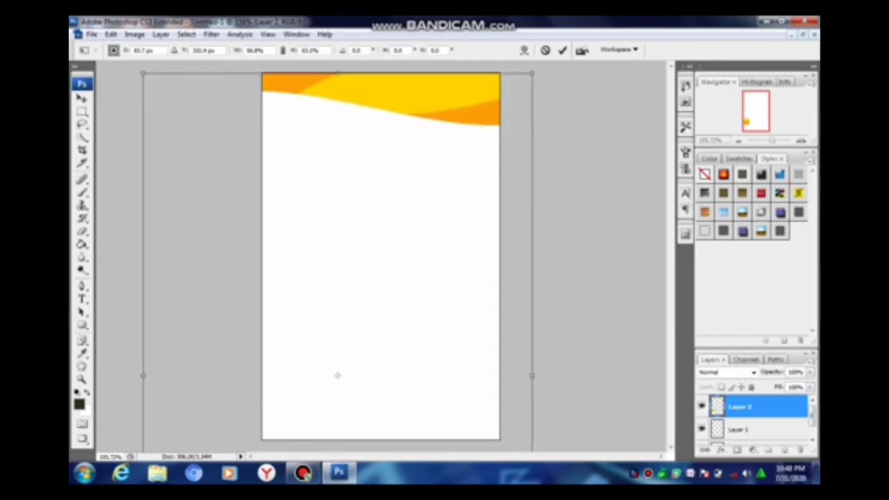
pyautogui.moveTo(127, 319)
pyautogui.mouseDown()
pyautogui.moveTo(337, 376)
pyautogui.moveTo(404, 379)
pyautogui.mouseUp()
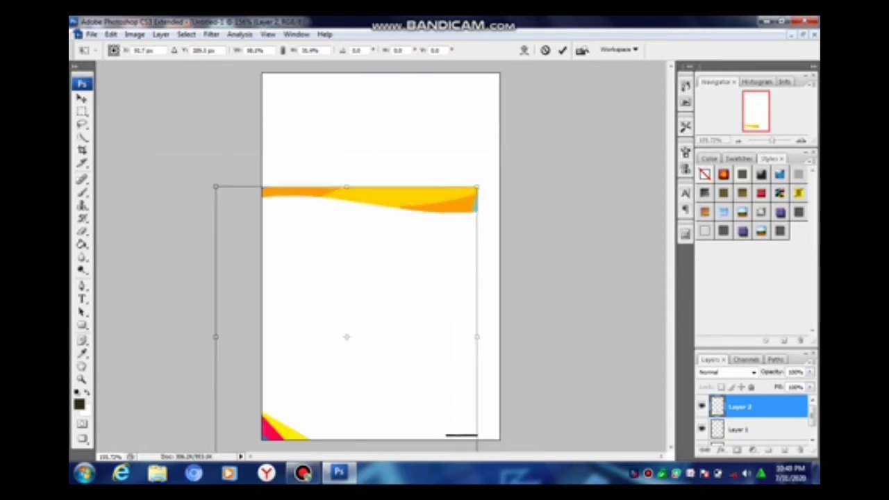
pyautogui.moveTo(403, 379)
pyautogui.mouseDown()
pyautogui.moveTo(499, 151)
pyautogui.moveTo(459, 189)
pyautogui.mouseUp()
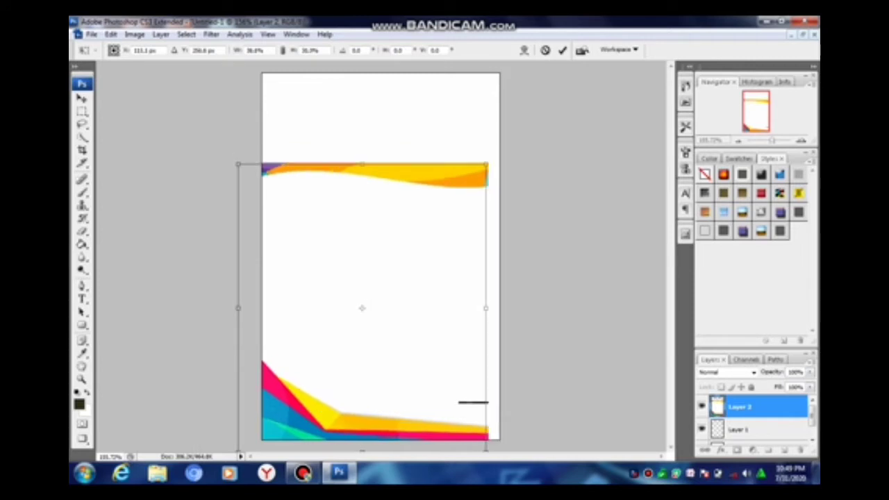
pyautogui.moveTo(349, 320); pyautogui.dragTo(372, 205)
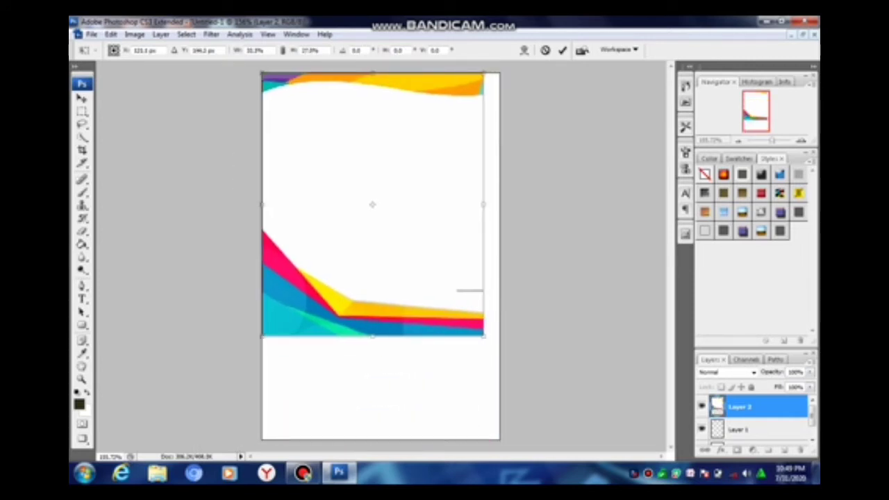
pyautogui.moveTo(484, 205); pyautogui.dragTo(500, 205)
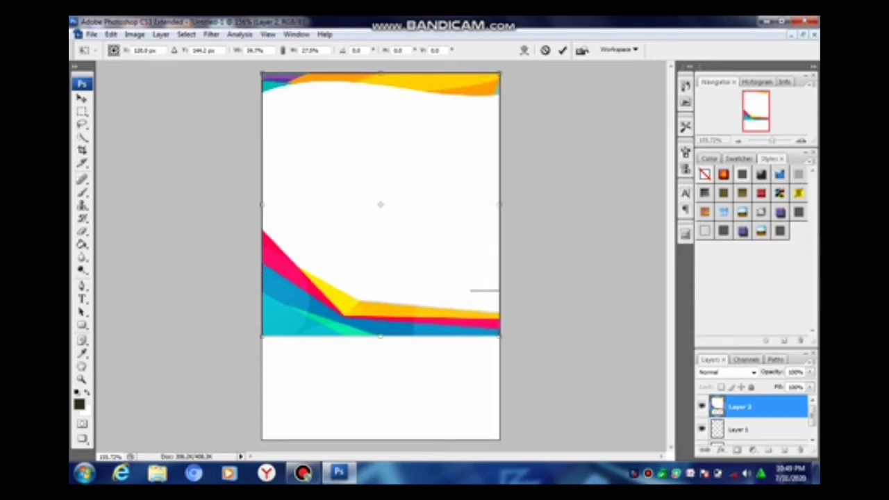
pyautogui.moveTo(381, 337); pyautogui.dragTo(380, 438)
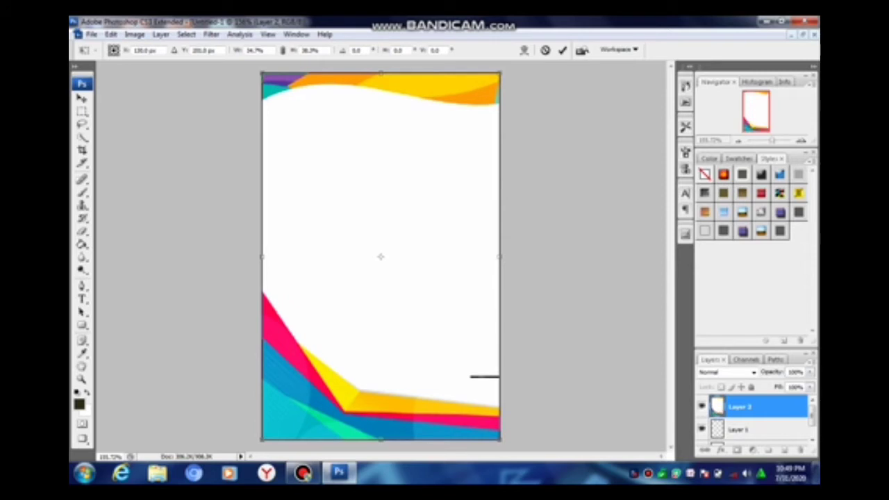
pyautogui.press('Return')
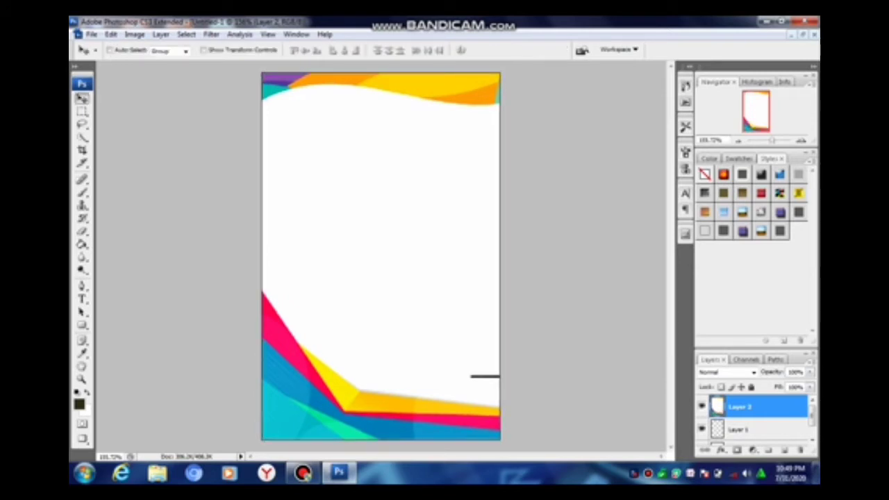
# On a new layer, select a rectangular band across the top just below the wave
pyautogui.click(784, 450)
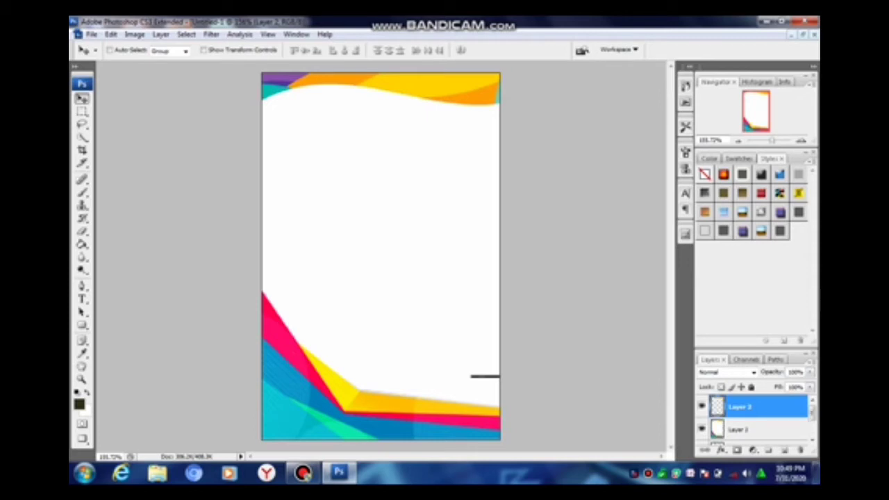
pyautogui.click(84, 111)
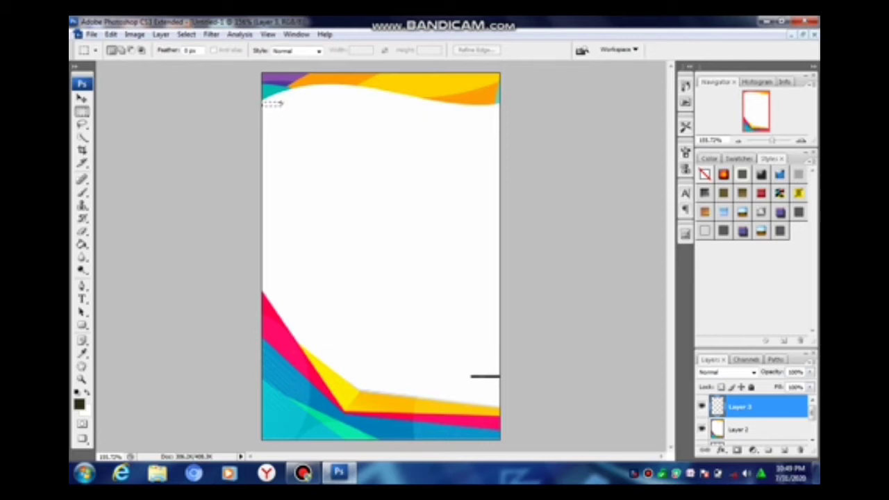
pyautogui.moveTo(261, 103)
pyautogui.mouseDown()
pyautogui.moveTo(503, 153)
pyautogui.moveTo(502, 134)
pyautogui.mouseUp()
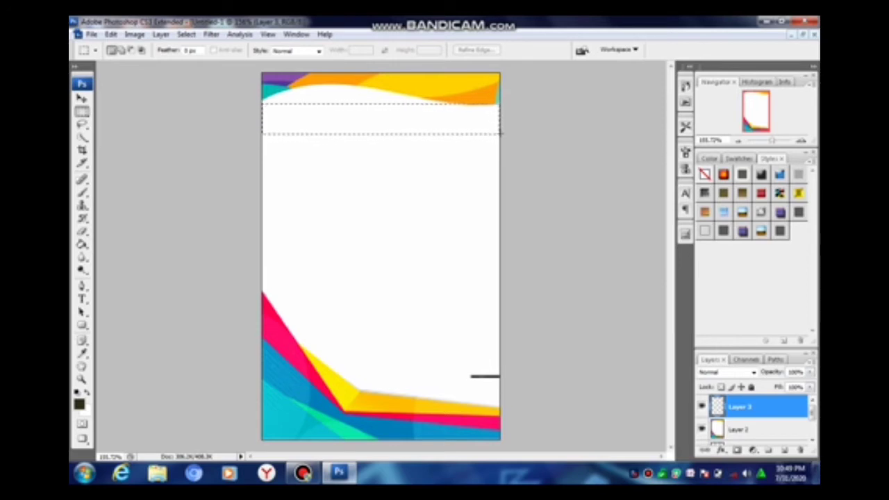
pyautogui.moveTo(500, 133); pyautogui.dragTo(499, 133)
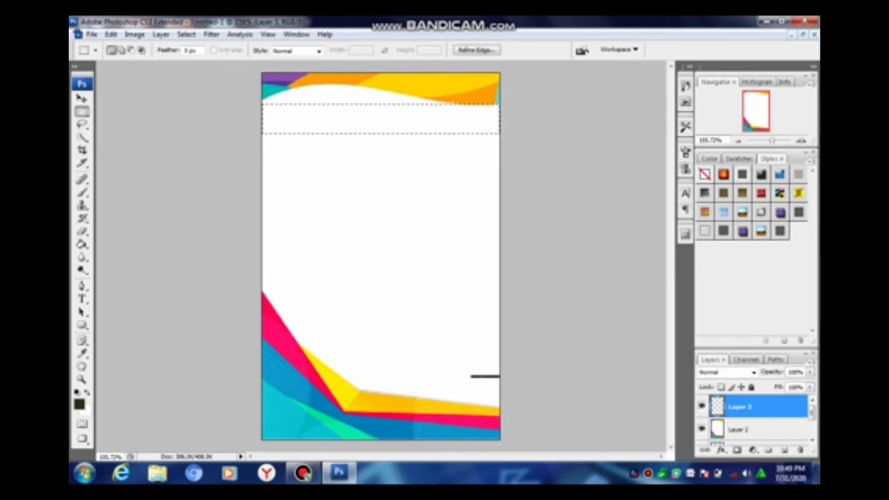
# Fill the band selection with a dark olive foreground colour using the Paint Bucket
pyautogui.click(82, 244)
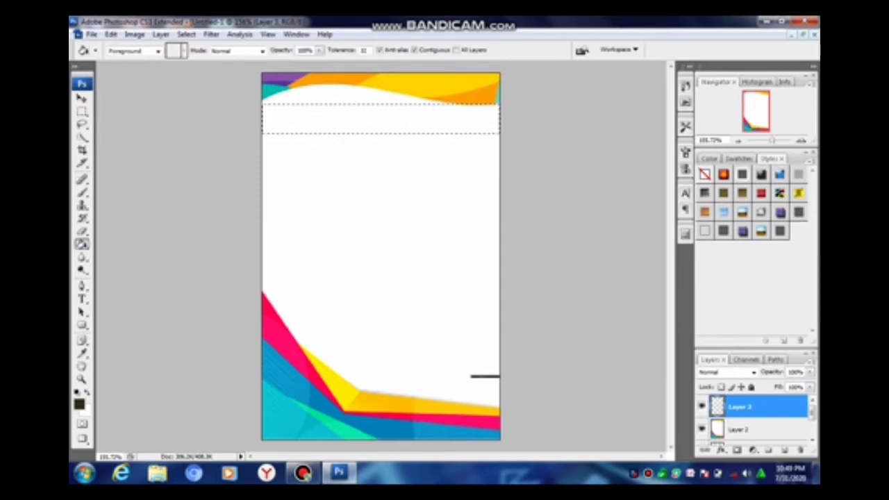
pyautogui.click(79, 403)
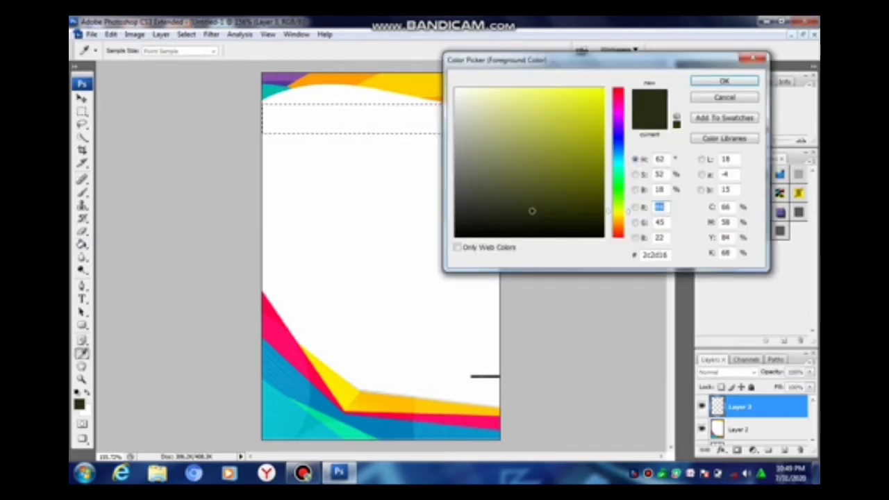
pyautogui.moveTo(532, 211)
pyautogui.mouseDown()
pyautogui.moveTo(464, 200)
pyautogui.moveTo(558, 213)
pyautogui.mouseUp()
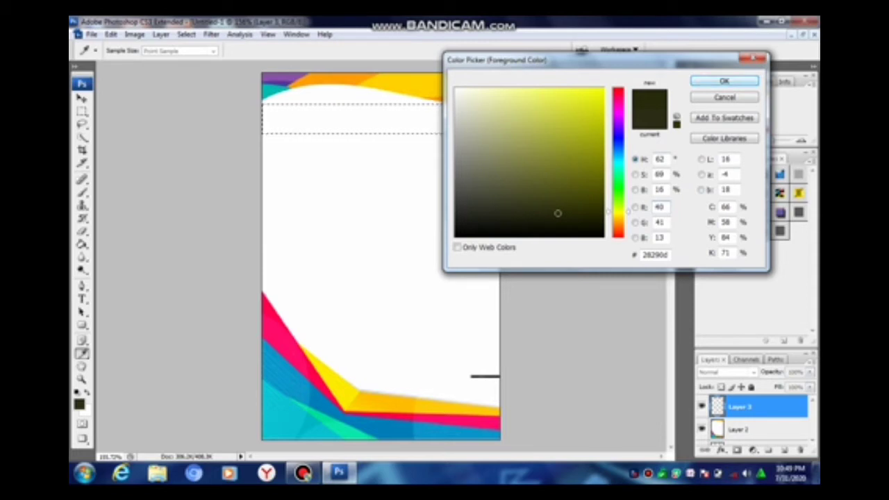
pyautogui.click(723, 81)
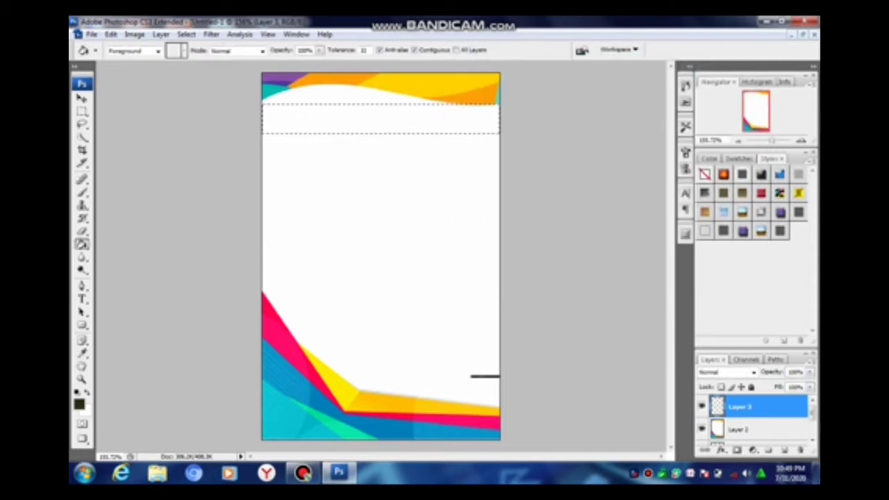
pyautogui.click(382, 118)
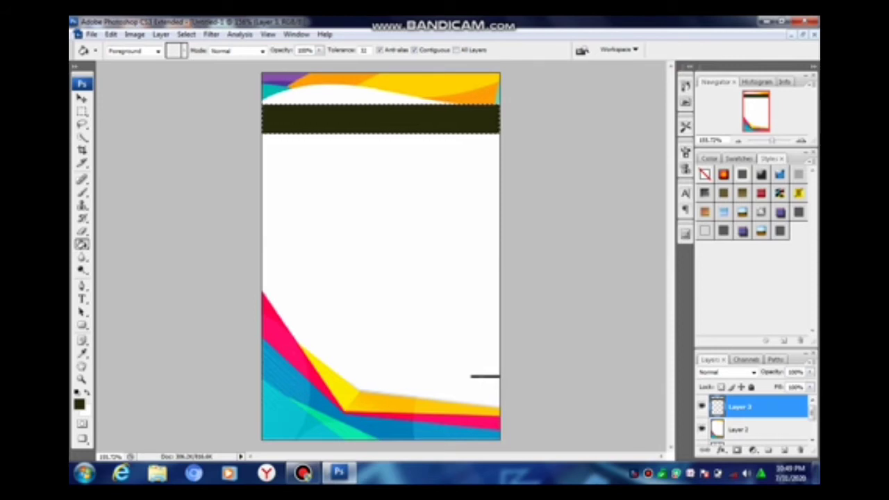
# Deselect and nudge the dark band into place with the arrow keys
pyautogui.click(186, 34)
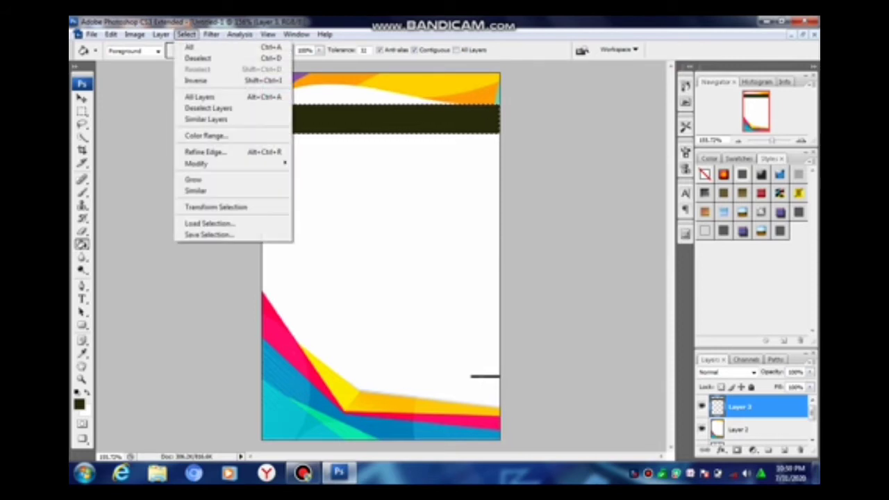
pyautogui.click(201, 56)
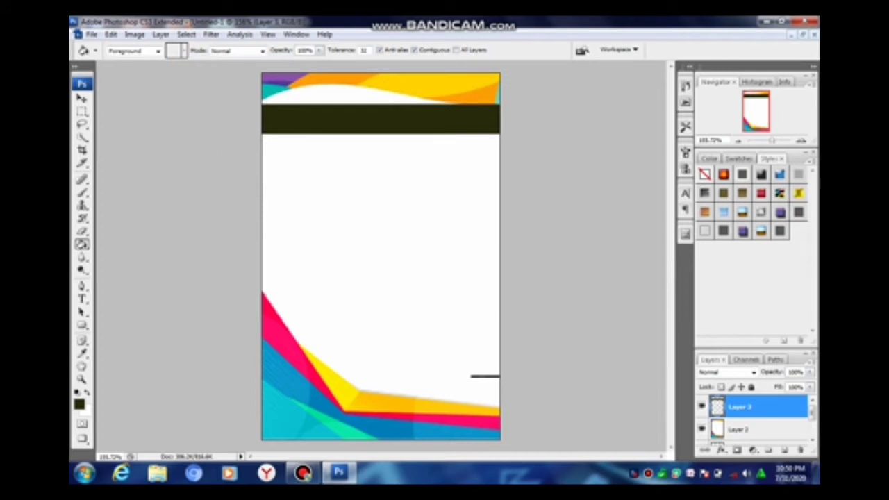
pyautogui.press('v')
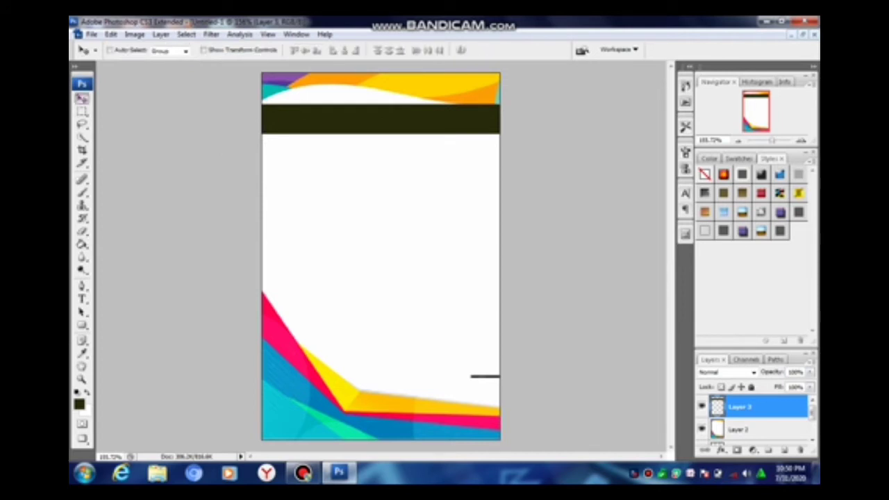
pyautogui.press('Down')
pyautogui.press('Down')
pyautogui.press('Down')
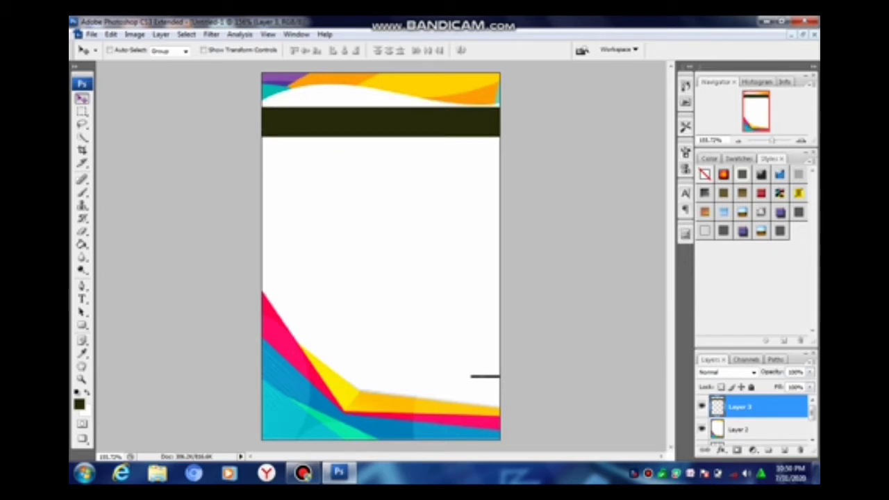
pyautogui.press('Up')
pyautogui.press('Up')
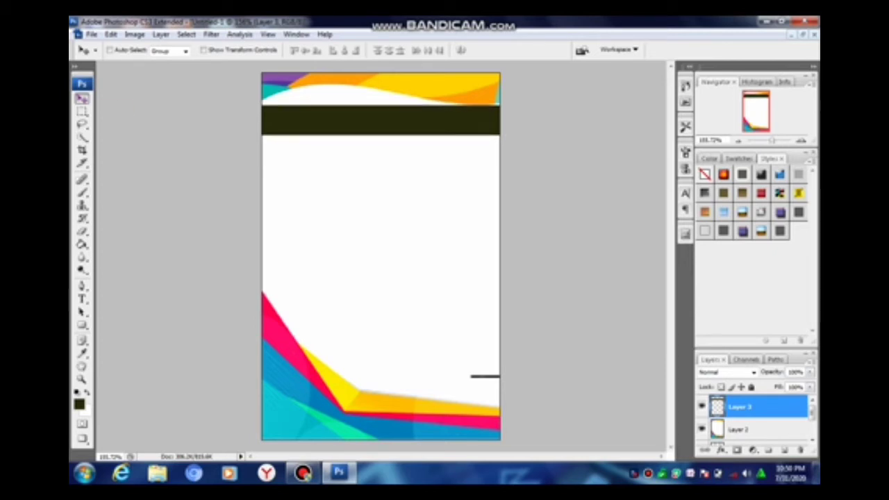
pyautogui.press('Down')
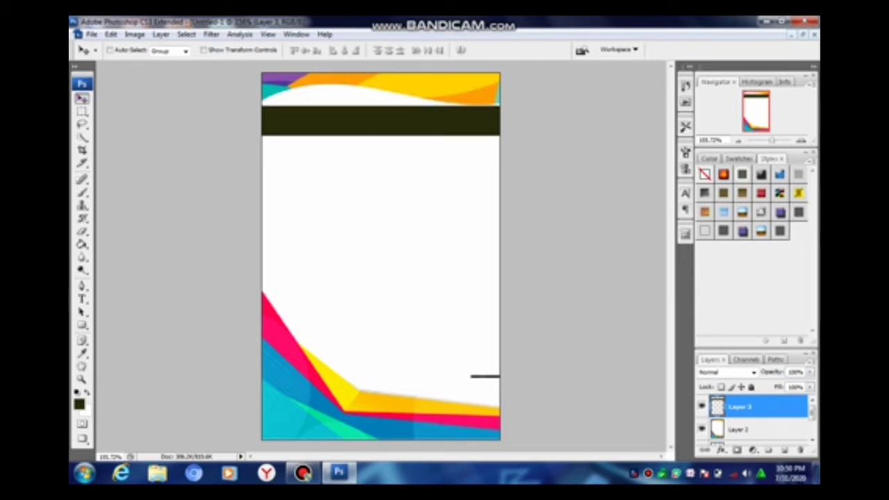
# Type the company name PT.TEKNOLOGI PERDANA INDONESIA on a new layer inside the dark band
pyautogui.hotkey('ctrl', 'shift', 'alt', 'n')
pyautogui.press('t')
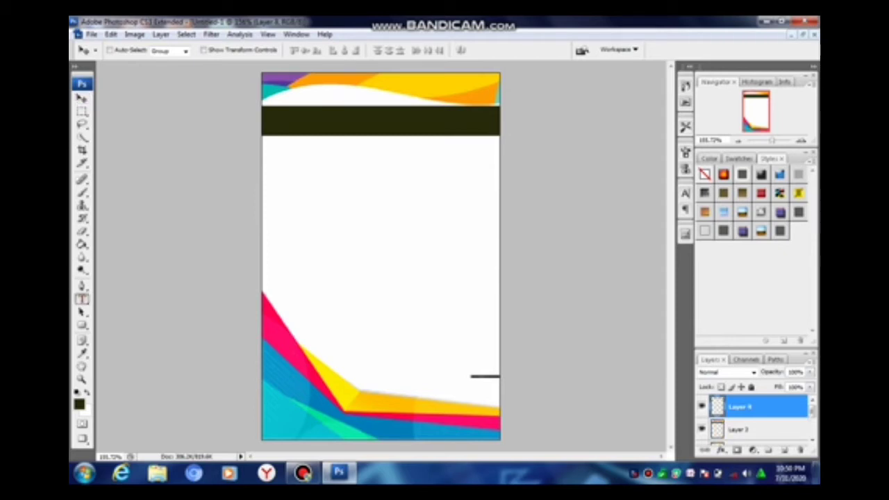
pyautogui.click(271, 122)
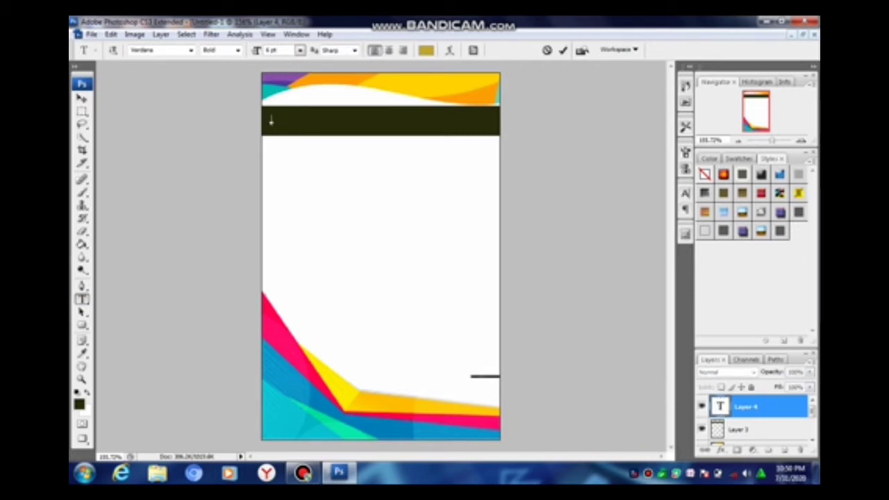
pyautogui.write('ab')
pyautogui.write('l IN')
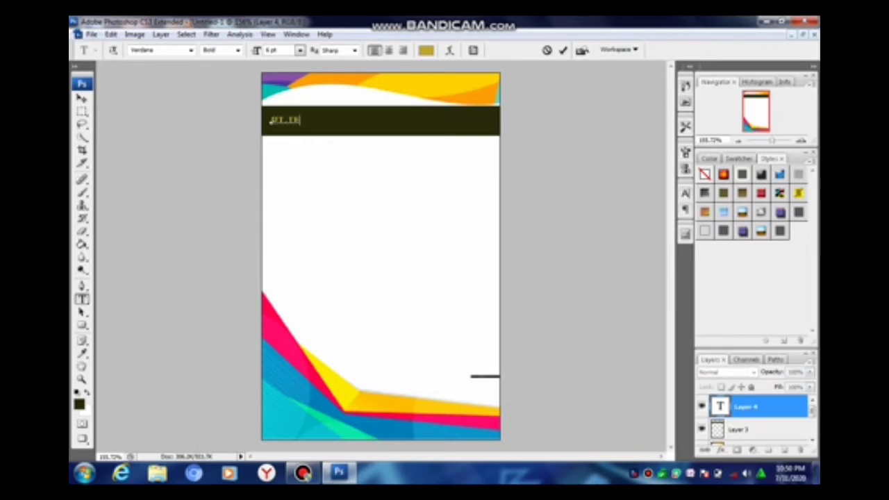
pyautogui.write('KNO')
pyautogui.write('LOGI ')
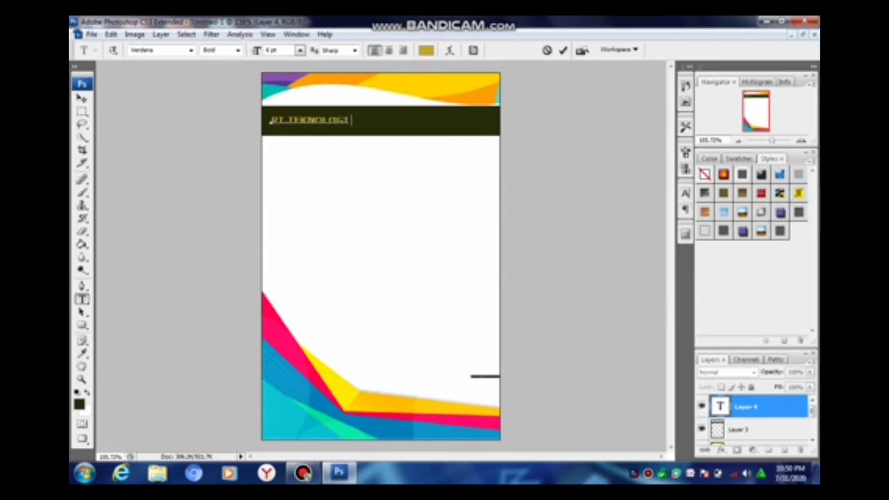
pyautogui.write('PER')
pyautogui.write('SANA IN')
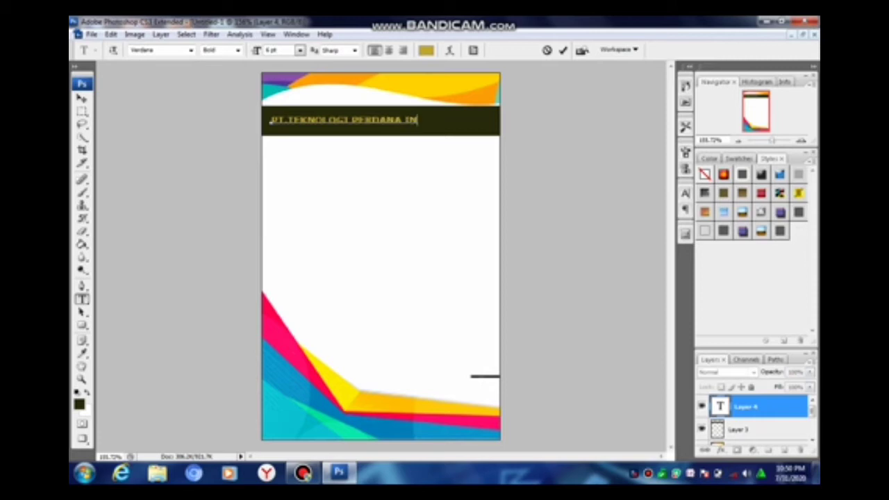
pyautogui.write('DONE')
pyautogui.write('SIA')
pyautogui.hotkey('ctrl', 't')
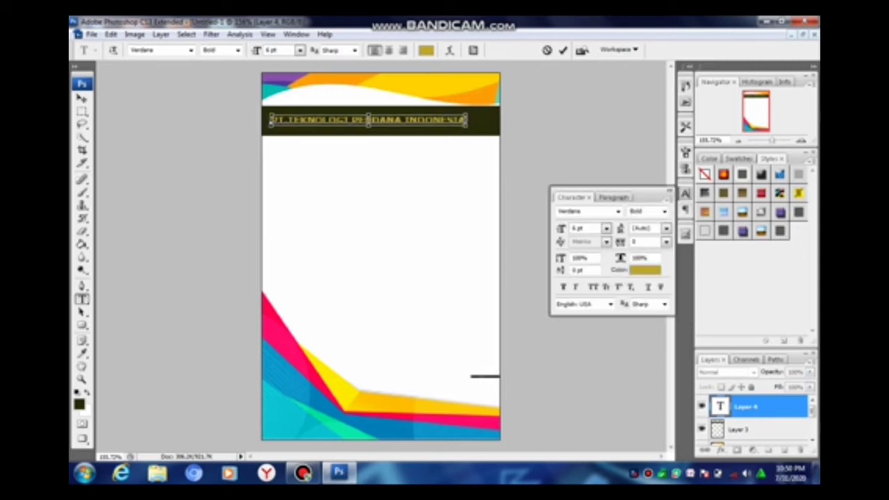
pyautogui.press('Right')
pyautogui.press('Right')
pyautogui.press('Right')
pyautogui.press('Right')
pyautogui.press('Right')
pyautogui.press('Right')
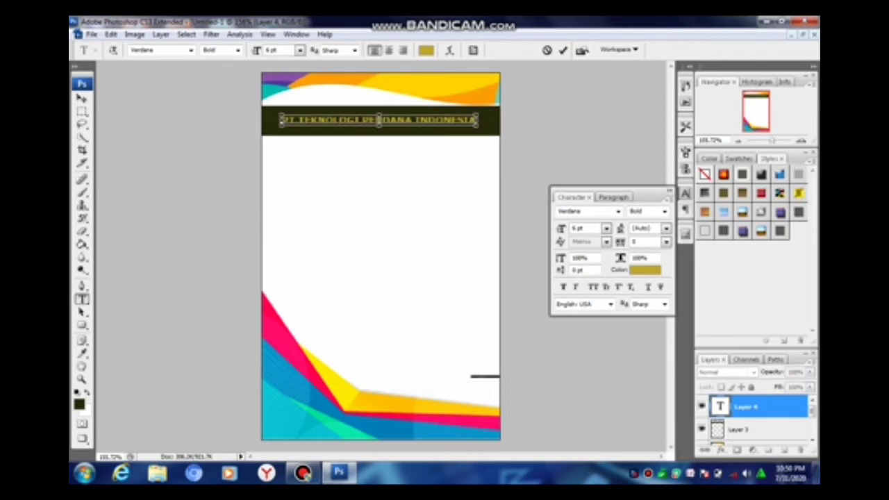
pyautogui.hotkey('ctrl', 't')
pyautogui.hotkey('ctrl', 'Return')
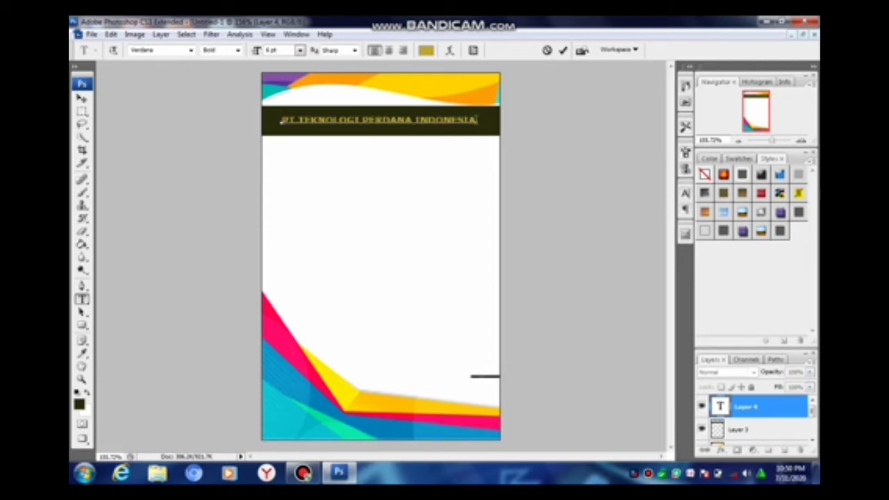
# Set the company name to 8 pt and position it at the band's left edge
pyautogui.moveTo(470, 120); pyautogui.dragTo(281, 120)
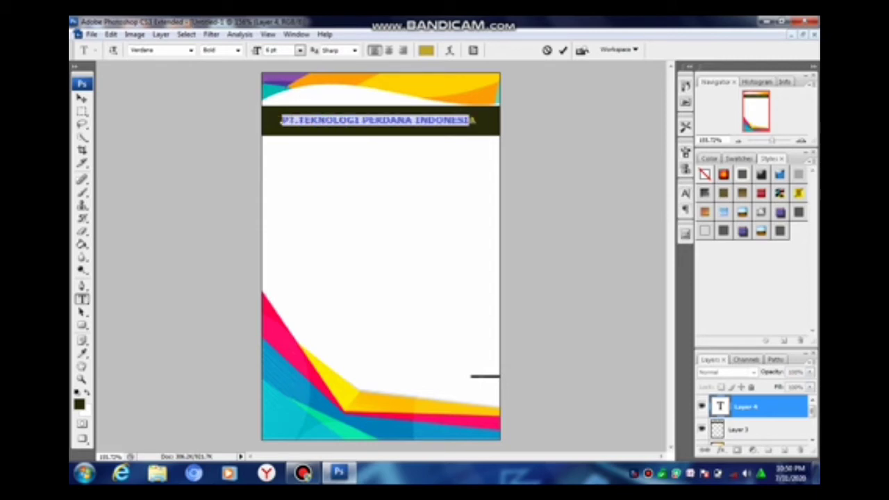
pyautogui.click(299, 50)
pyautogui.click(290, 94)
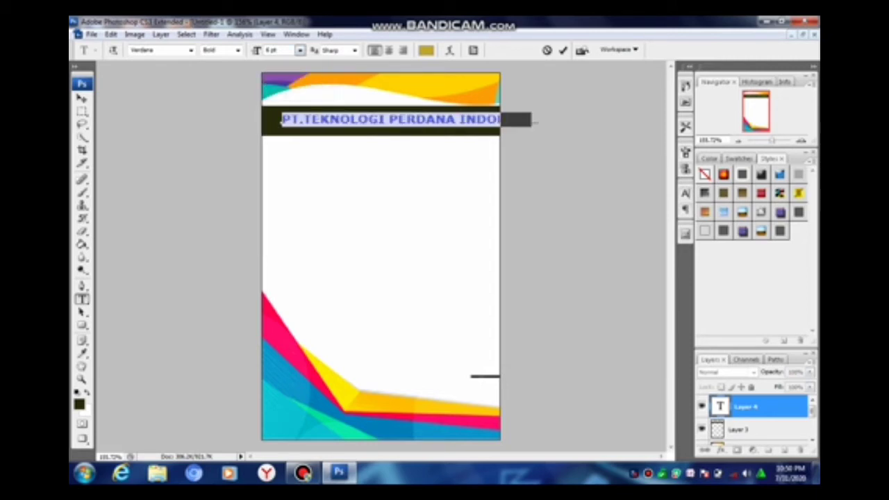
pyautogui.moveTo(281, 122); pyautogui.dragTo(260, 117)
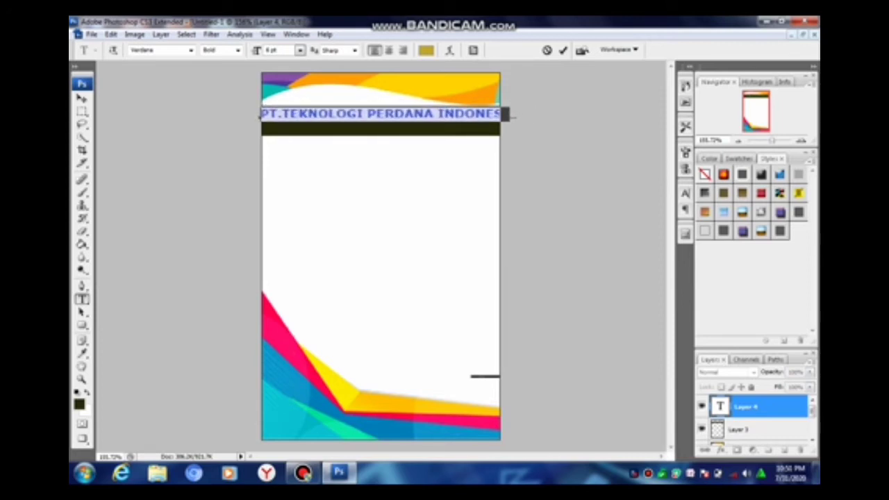
pyautogui.moveTo(261, 117)
pyautogui.mouseDown()
pyautogui.moveTo(223, 105)
pyautogui.moveTo(262, 124)
pyautogui.mouseUp()
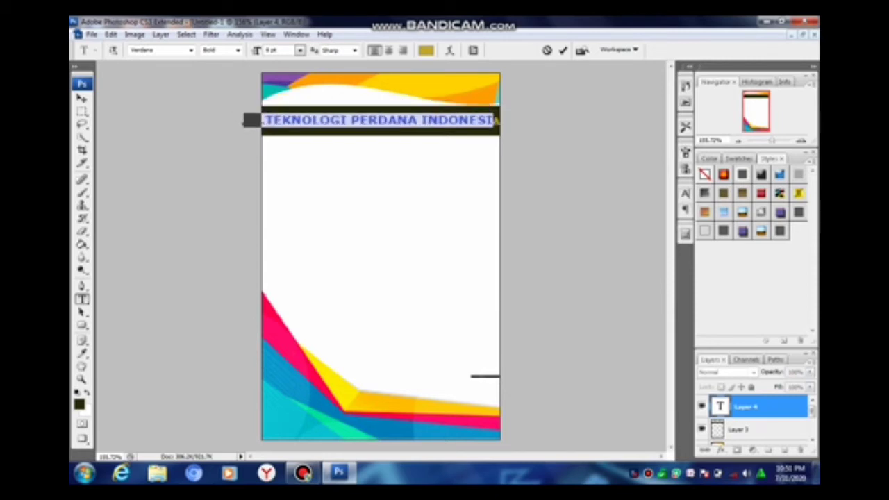
pyautogui.click(82, 99)
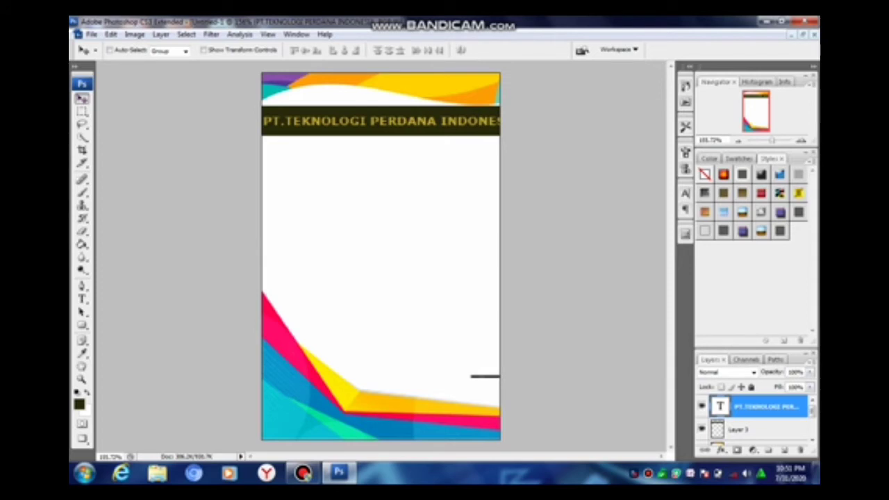
# Squeeze the company name narrower with Free Transform to fit the card width
pyautogui.hotkey('ctrl', 't')
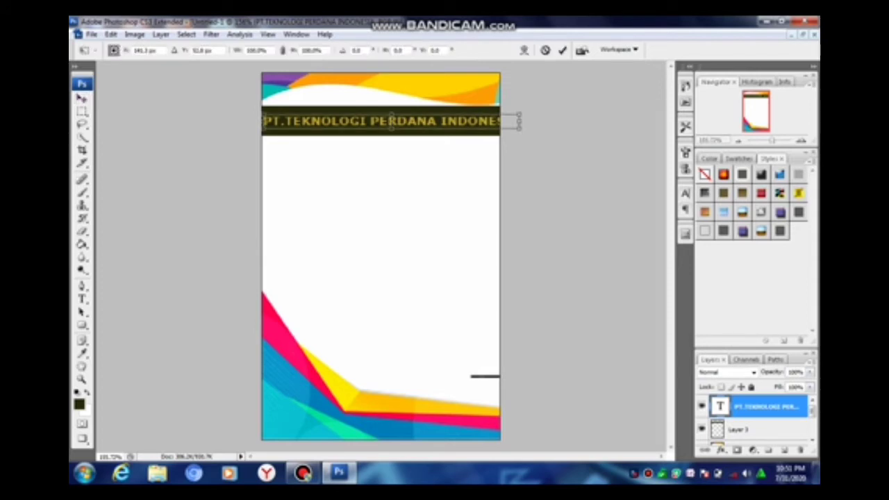
pyautogui.moveTo(518, 129)
pyautogui.mouseDown()
pyautogui.moveTo(500, 136)
pyautogui.moveTo(500, 123)
pyautogui.mouseUp()
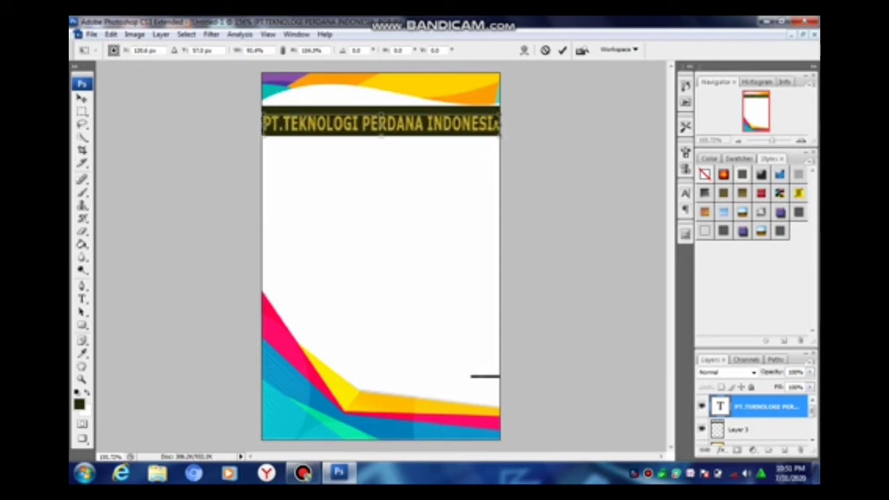
pyautogui.press('Up')
pyautogui.press('Up')
pyautogui.press('Up')
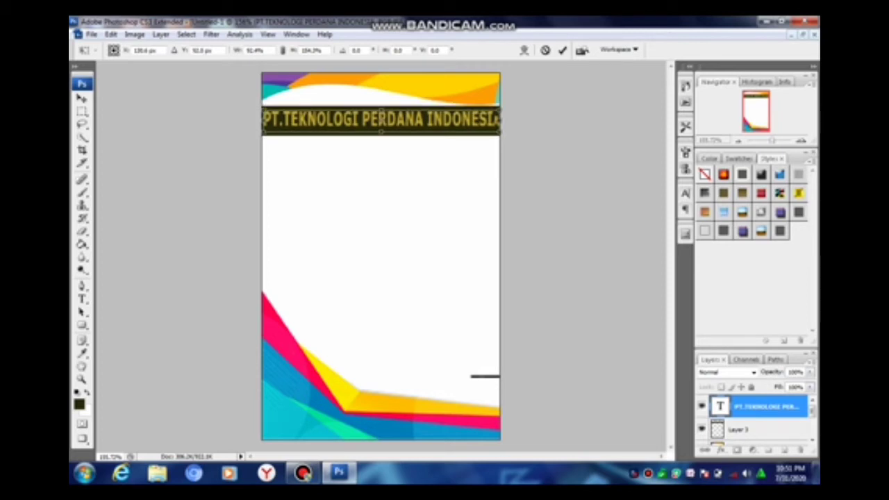
pyautogui.press('Down')
pyautogui.press('Down')
pyautogui.press('Down')
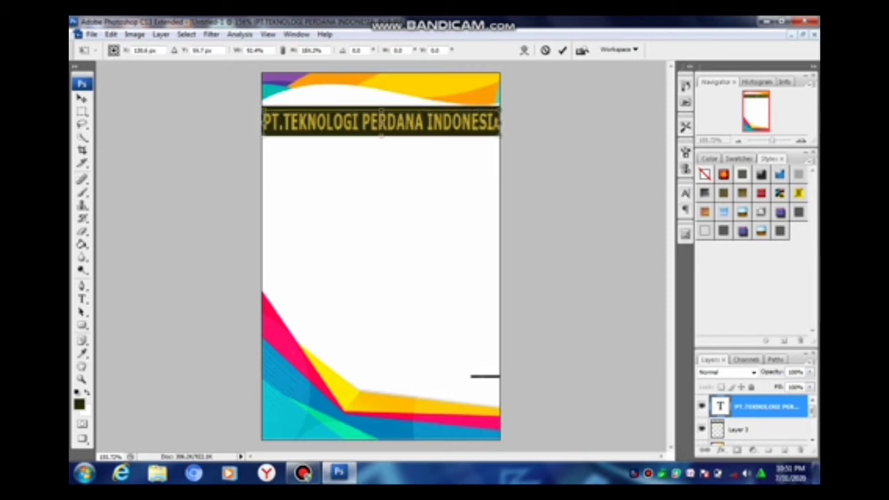
pyautogui.click(82, 299)
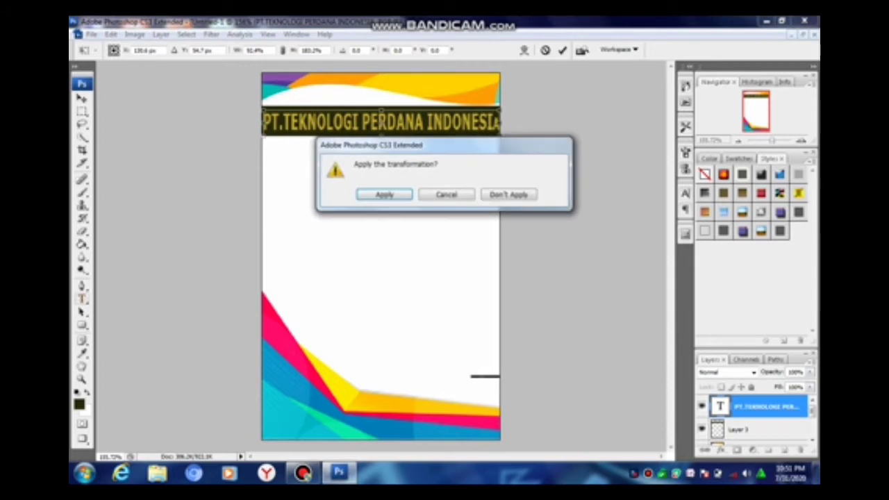
pyautogui.click(384, 195)
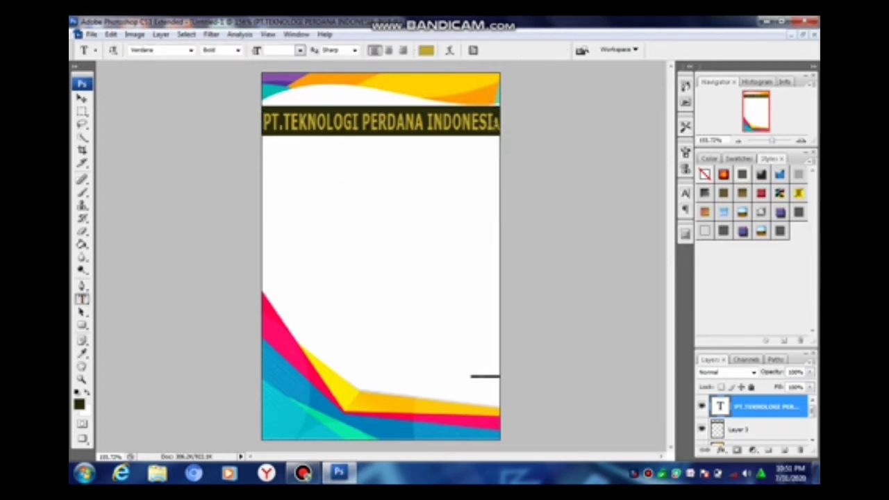
# Retype the final A of INDONESIA and set the company name to about 9.68 pt
pyautogui.click(500, 122)
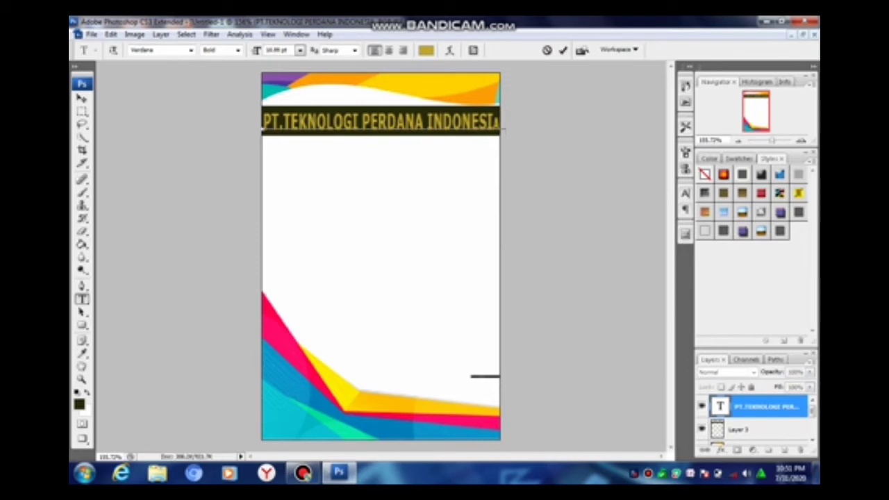
pyautogui.press('BackSpace')
pyautogui.write('A')
pyautogui.press('BackSpace')
pyautogui.click(300, 50)
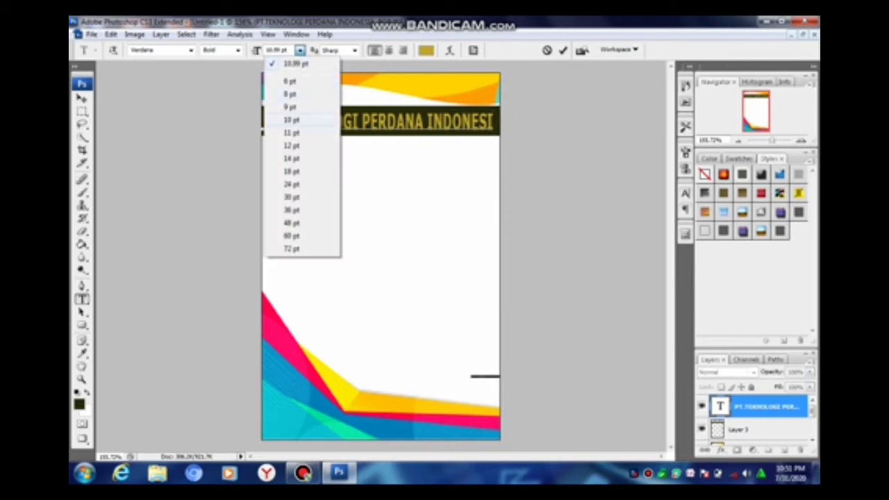
pyautogui.click(289, 107)
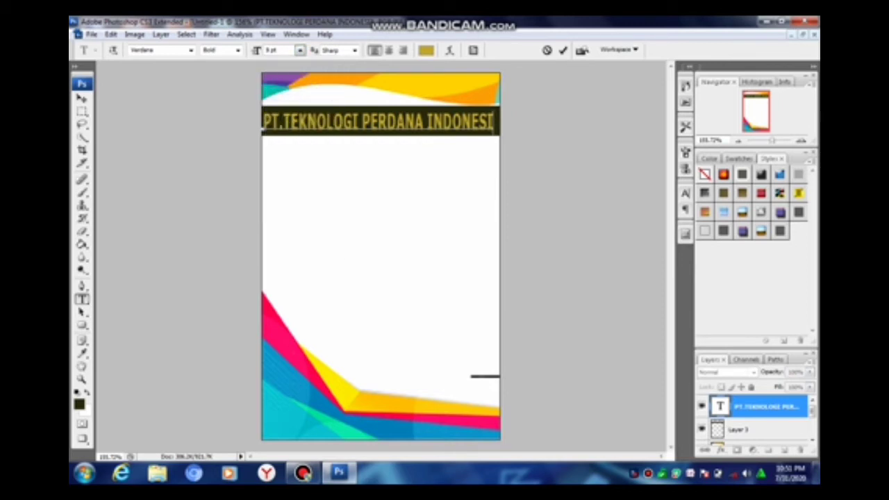
pyautogui.write('A')
pyautogui.press('BackSpace')
pyautogui.click(378, 123)
pyautogui.write('A')
pyautogui.hotkey('ctrl', 'Return')
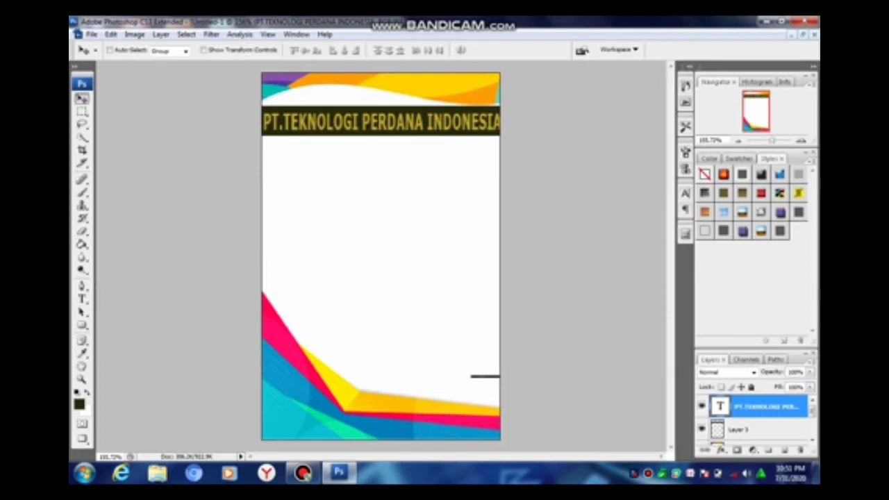
# Narrow the company title to about 95% width with Free Transform
pyautogui.hotkey('ctrl', 't')
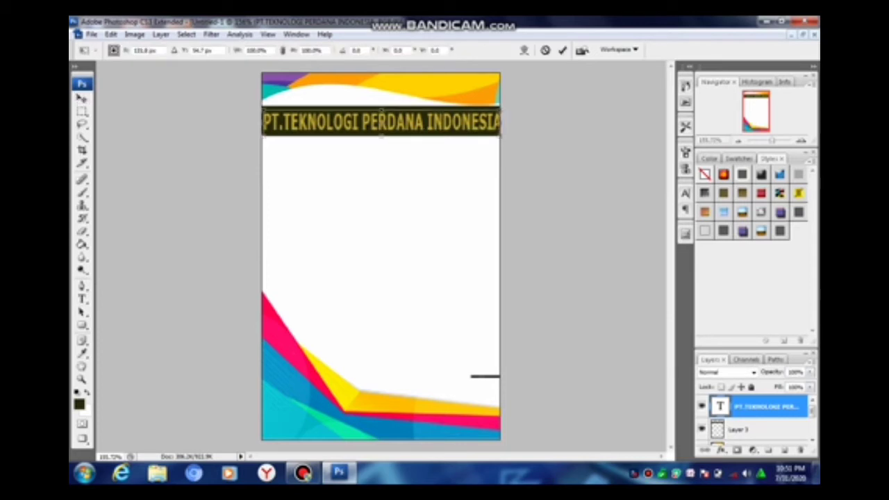
pyautogui.moveTo(502, 122); pyautogui.dragTo(498, 122)
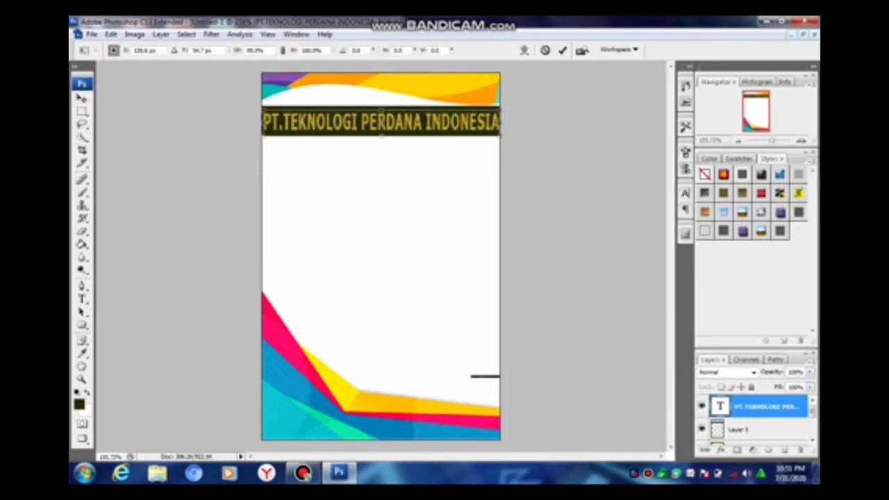
pyautogui.press('Return')
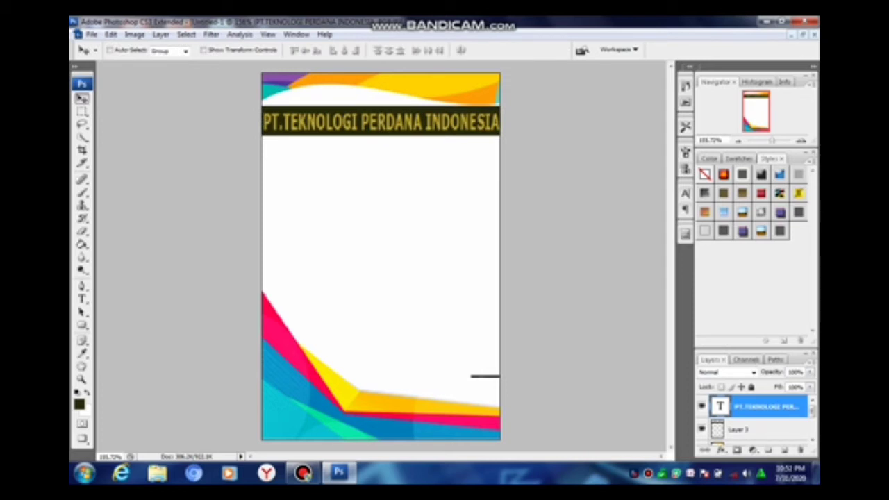
# Type the word KARYAWAN on a new layer below the header band
pyautogui.click(784, 450)
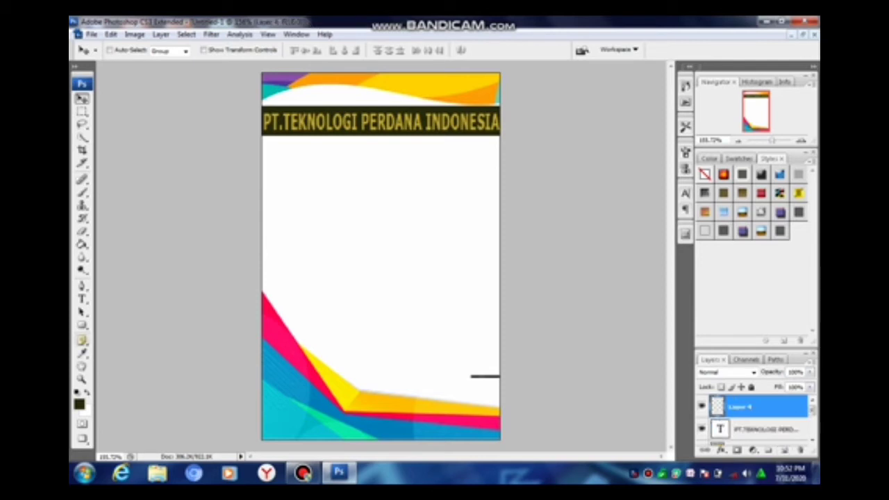
pyautogui.press('t')
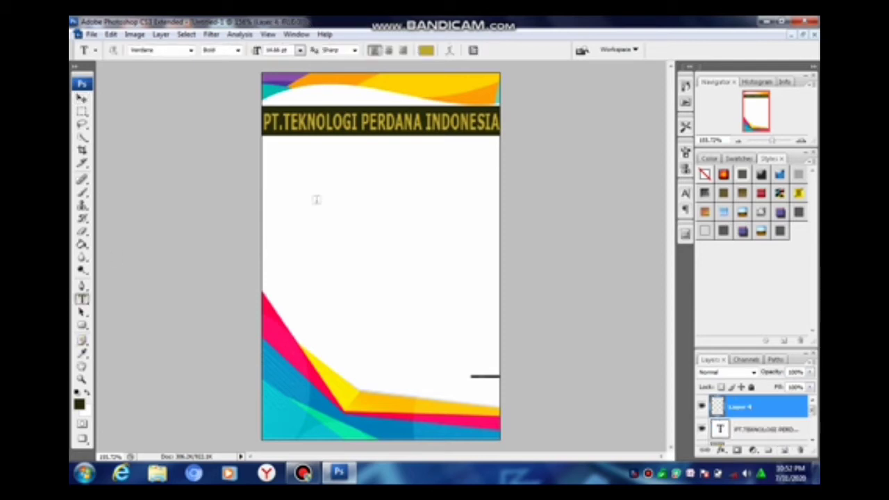
pyautogui.click(330, 175)
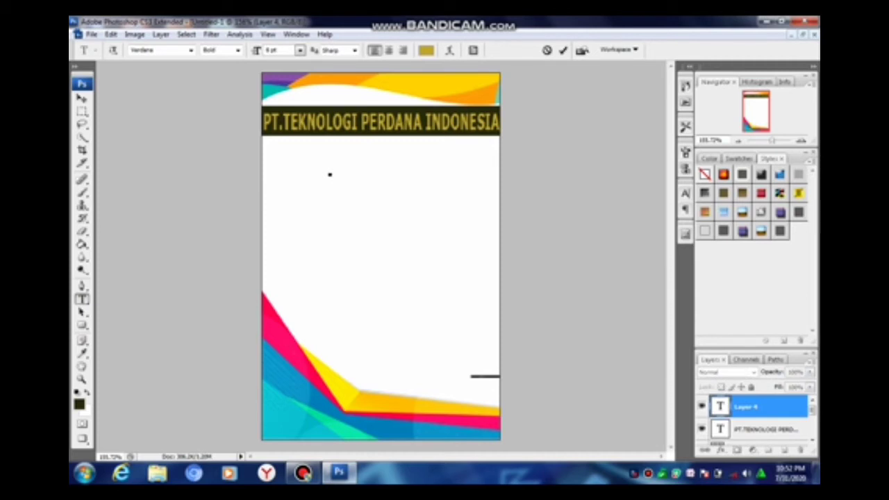
pyautogui.write('JlA')
pyautogui.write('RYAWA')
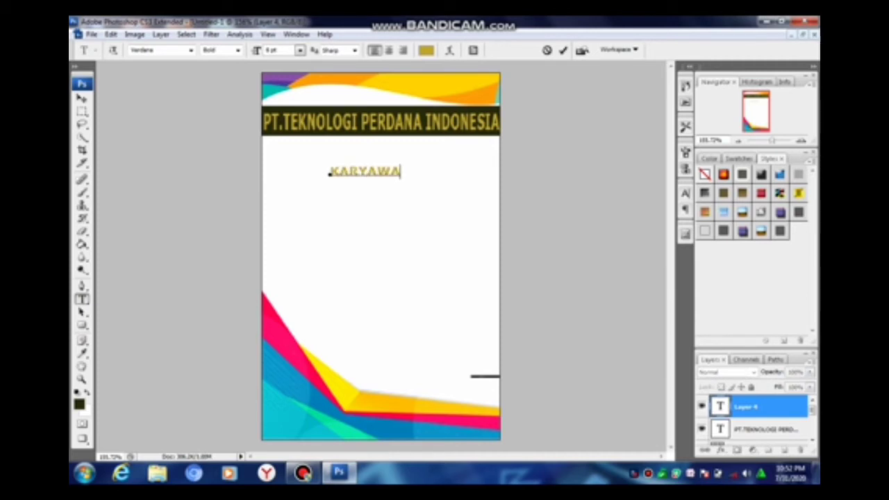
pyautogui.write('N')
# Colour the KARYAWAN text bright yellow and commit it
pyautogui.hotkey('ctrl', 'a')
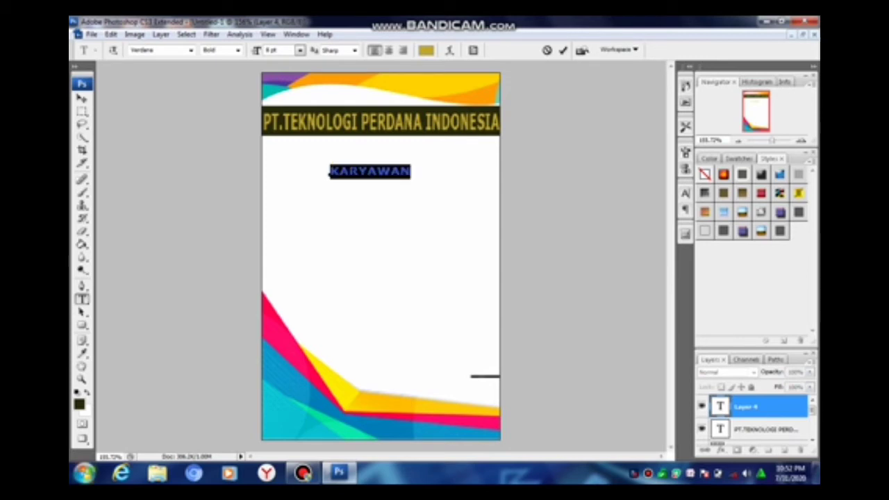
pyautogui.click(79, 404)
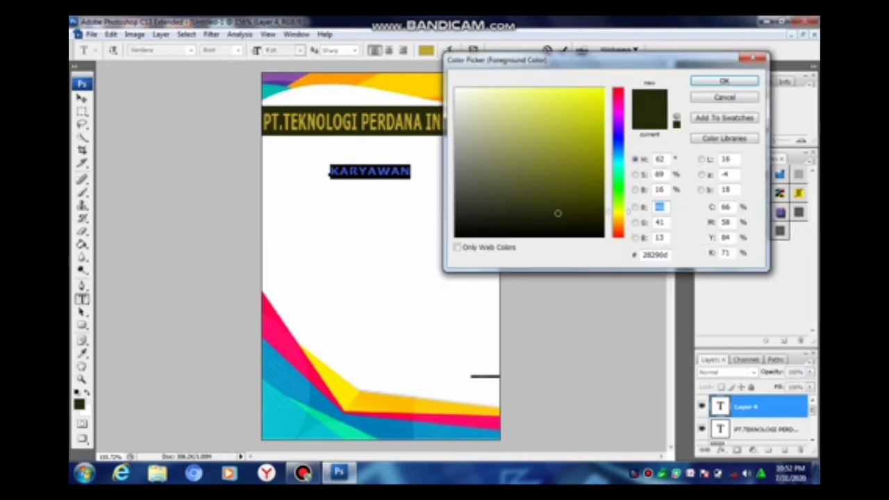
pyautogui.moveTo(583, 104); pyautogui.dragTo(598, 101)
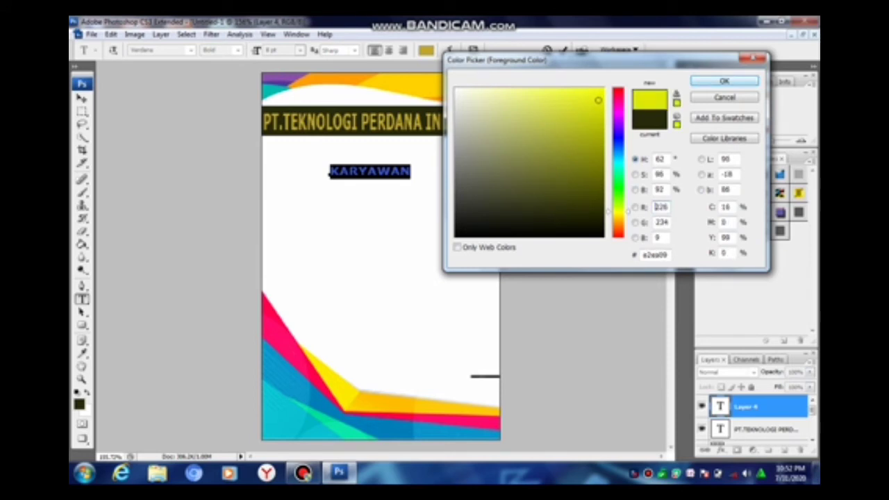
pyautogui.click(724, 80)
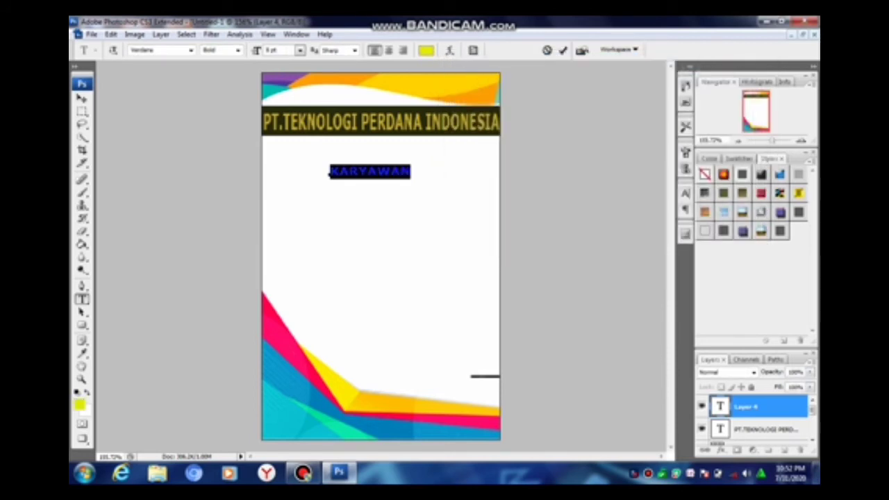
pyautogui.hotkey('ctrl', 'Return')
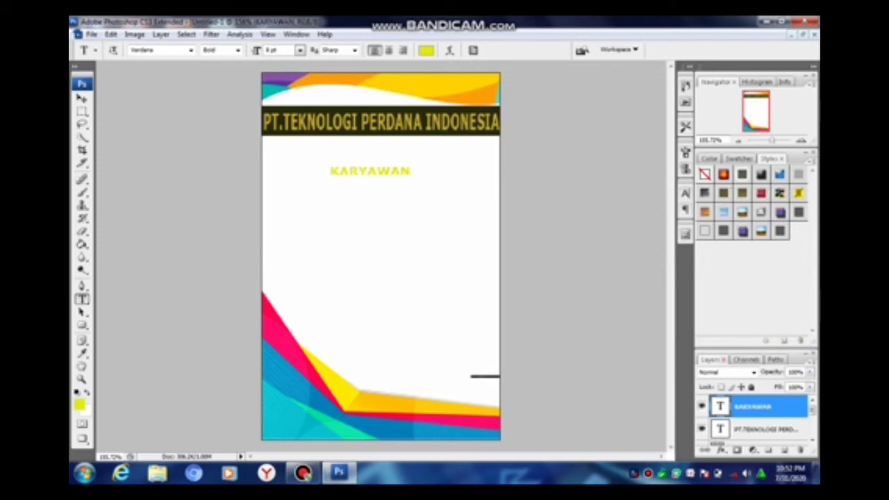
# Apply a Bevel and Emboss style to the KARYAWAN layer via Blending Options, leaving Stroke off
pyautogui.rightClick(757, 407)
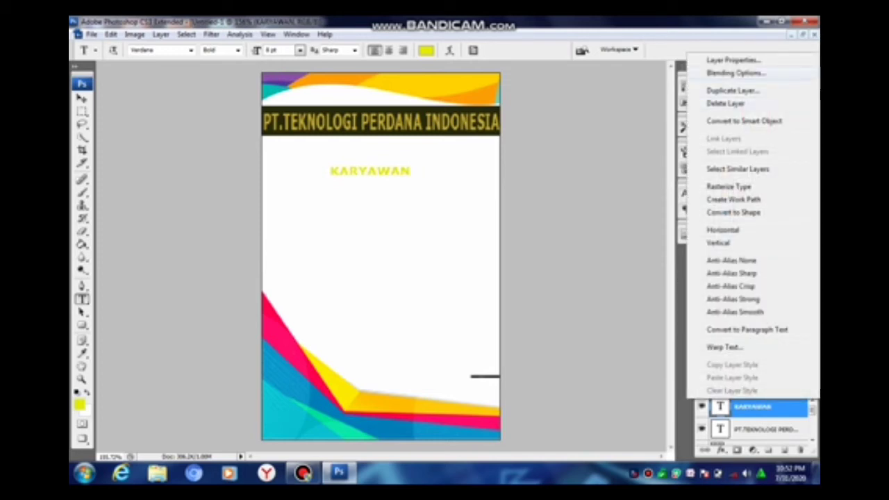
pyautogui.click(740, 69)
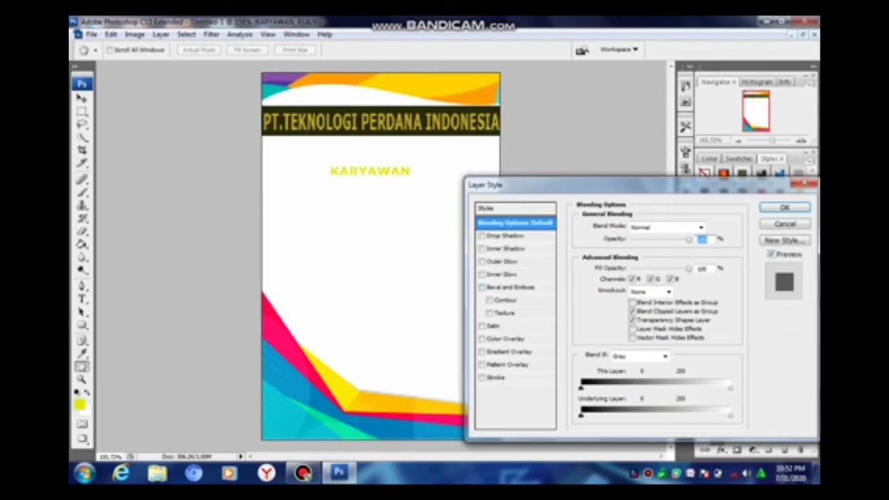
pyautogui.click(482, 287)
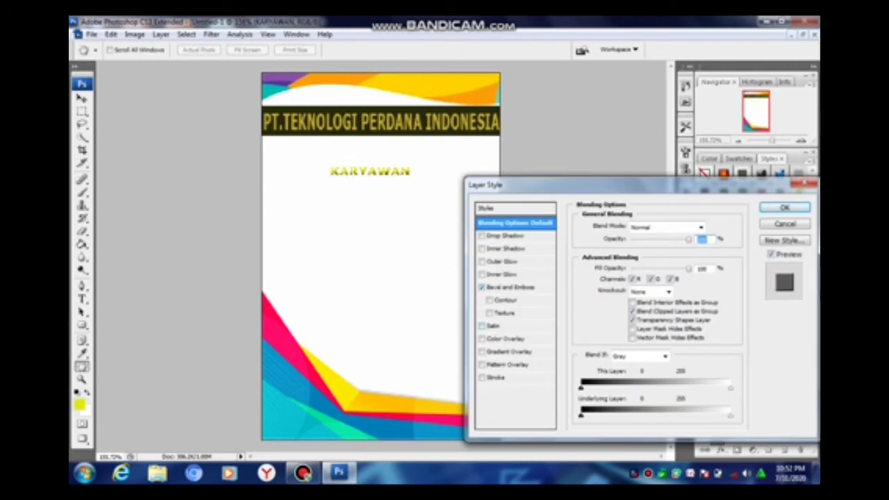
pyautogui.click(482, 377)
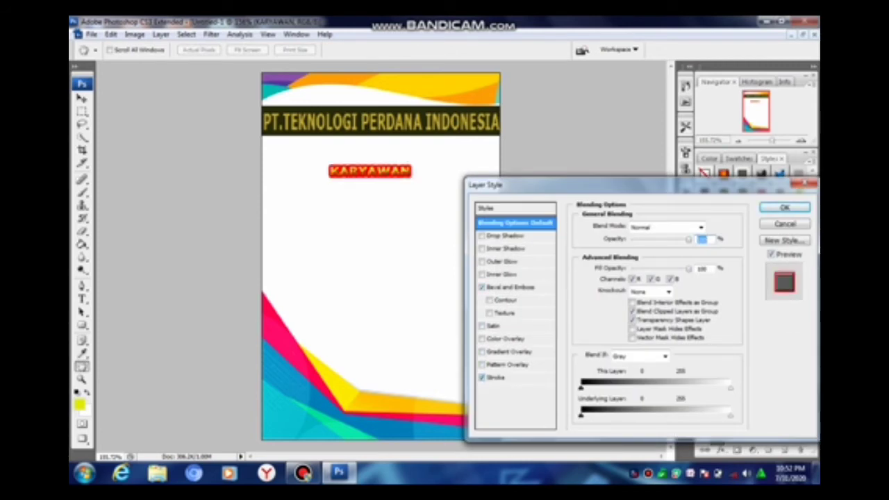
pyautogui.click(482, 377)
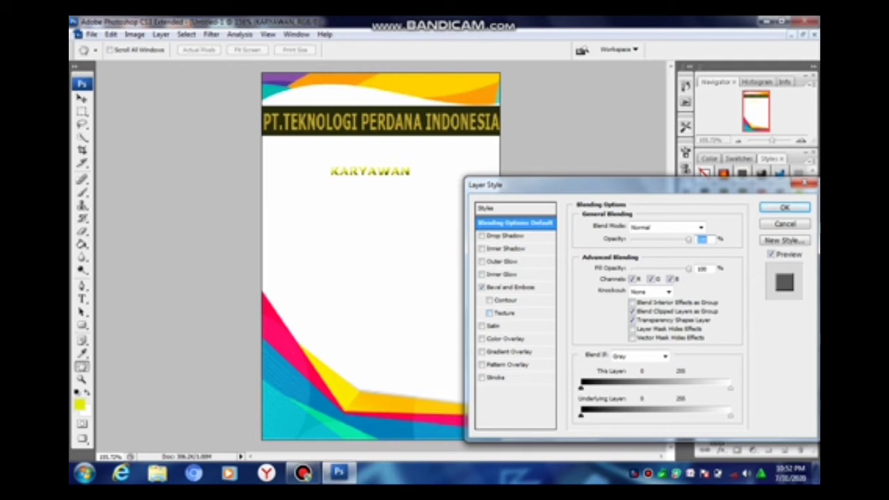
pyautogui.click(784, 208)
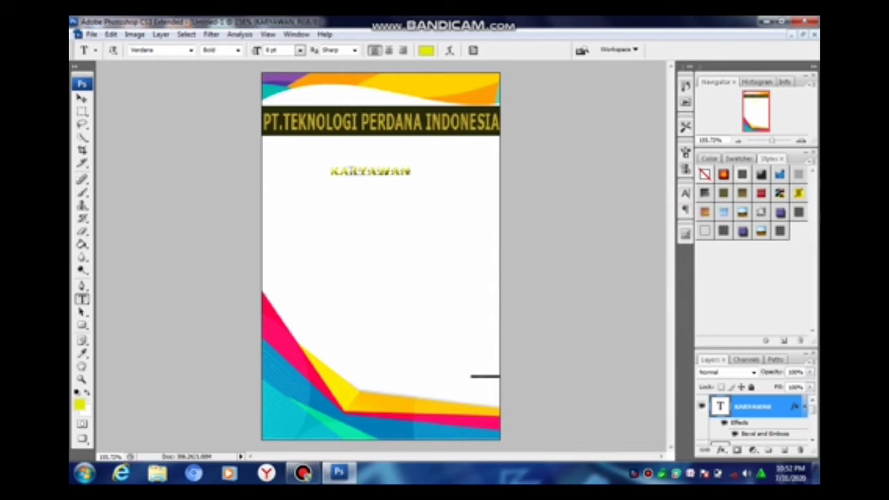
# Delete the stray empty text layer created by an extra canvas click
pyautogui.click(347, 171)
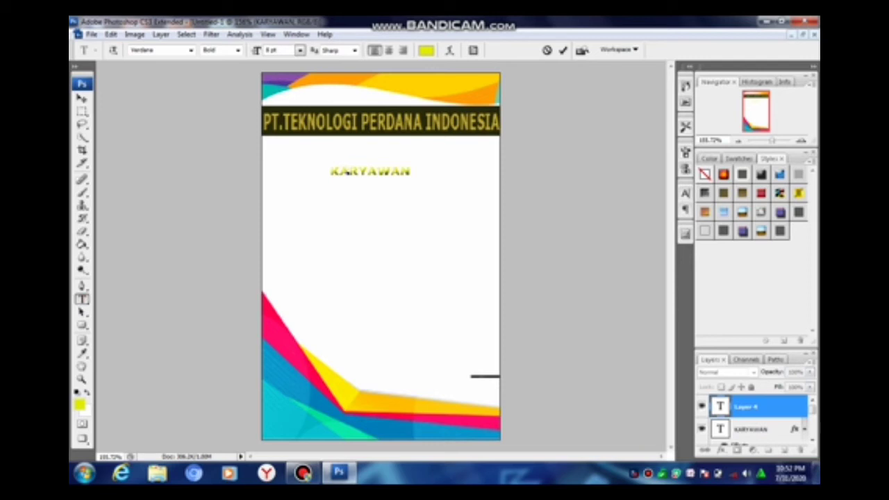
pyautogui.click(82, 99)
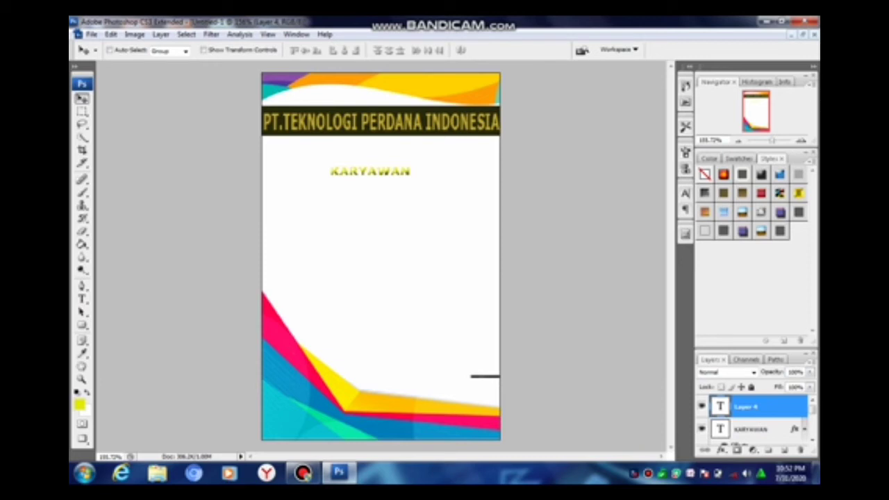
pyautogui.press('Delete')
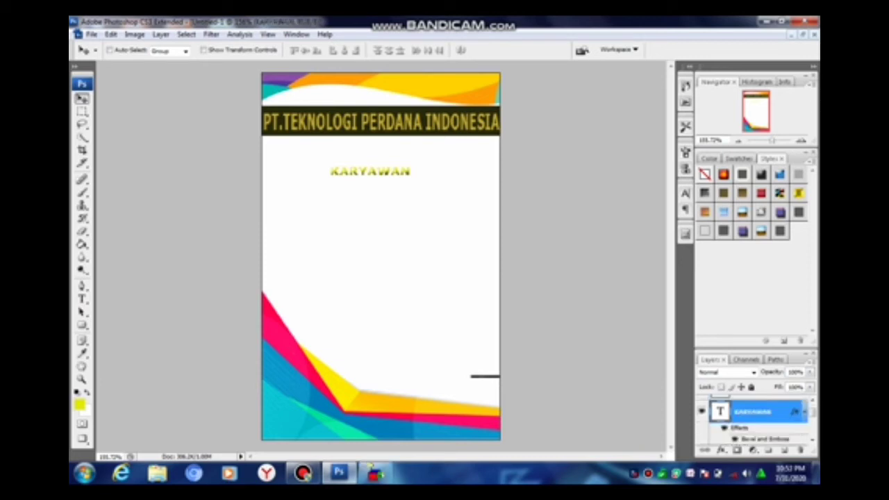
# Nudge KARYAWAN up and right to centre it, then click back into its text
pyautogui.press('Right')
pyautogui.press('Right')
pyautogui.press('Right')
pyautogui.press('Up')
pyautogui.press('Up')
pyautogui.press('Up')
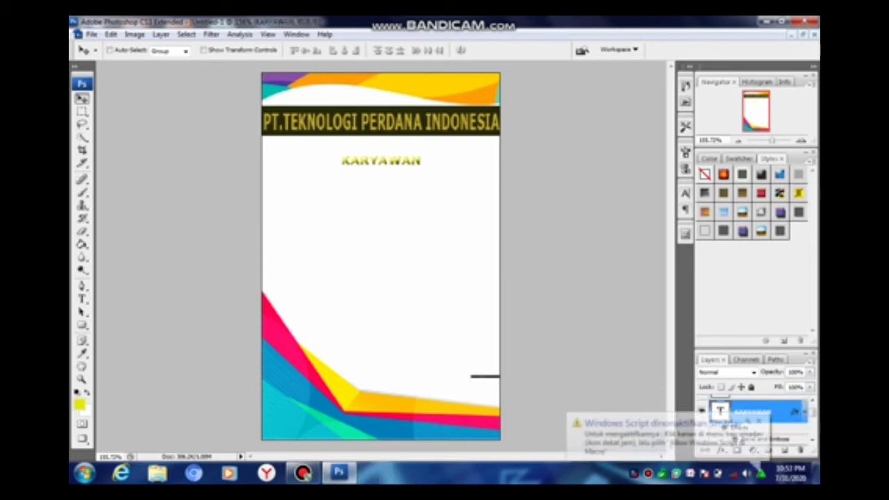
pyautogui.press('t')
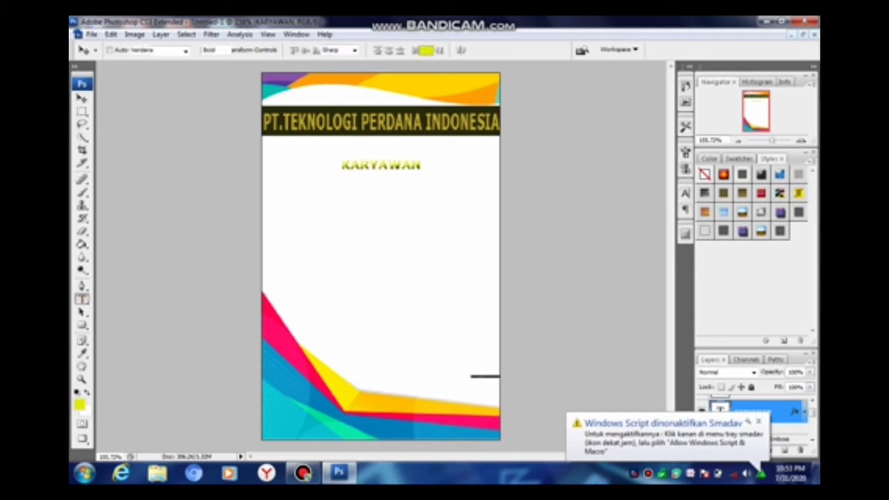
pyautogui.click(362, 165)
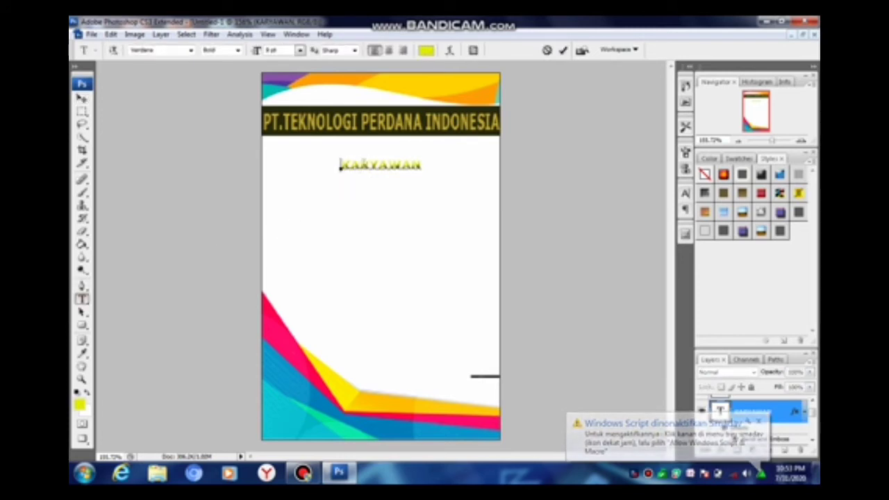
# Recolour the KARYAWAN title to near-black (#080808)
pyautogui.doubleClick(363, 164)
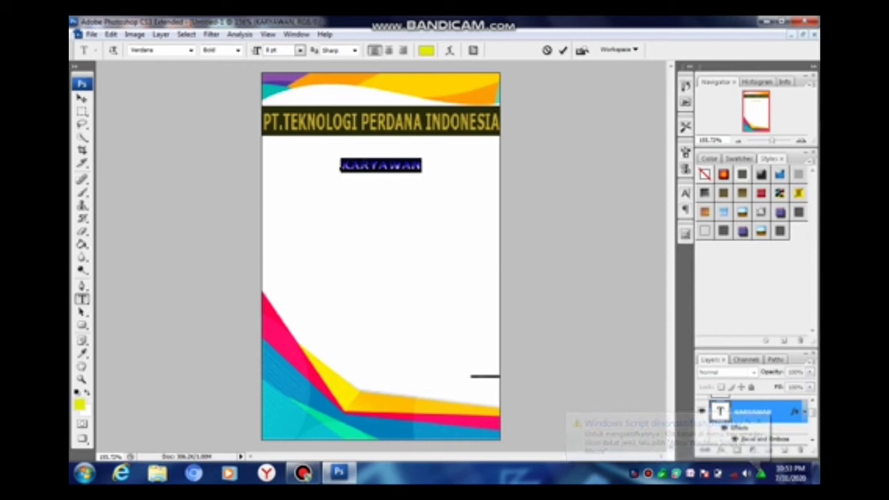
pyautogui.click(425, 50)
pyautogui.click(523, 149)
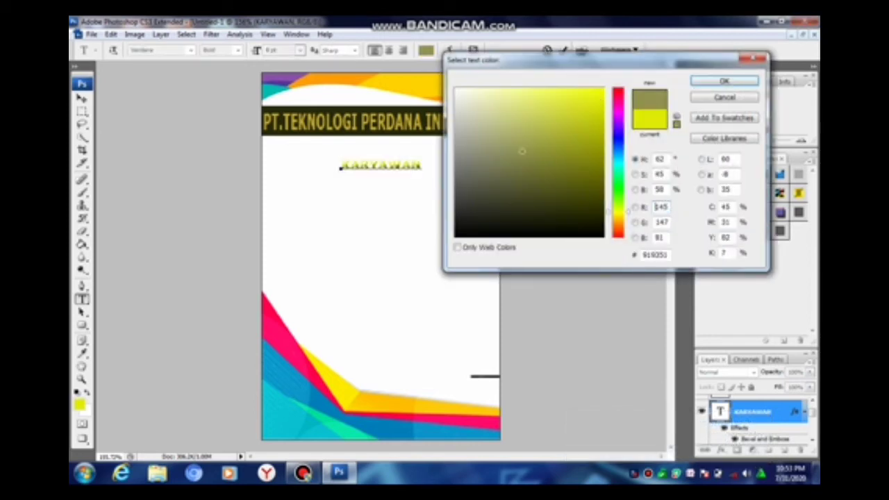
pyautogui.click(516, 118)
pyautogui.moveTo(516, 118)
pyautogui.mouseDown()
pyautogui.moveTo(562, 230)
pyautogui.moveTo(459, 225)
pyautogui.moveTo(457, 233)
pyautogui.mouseUp()
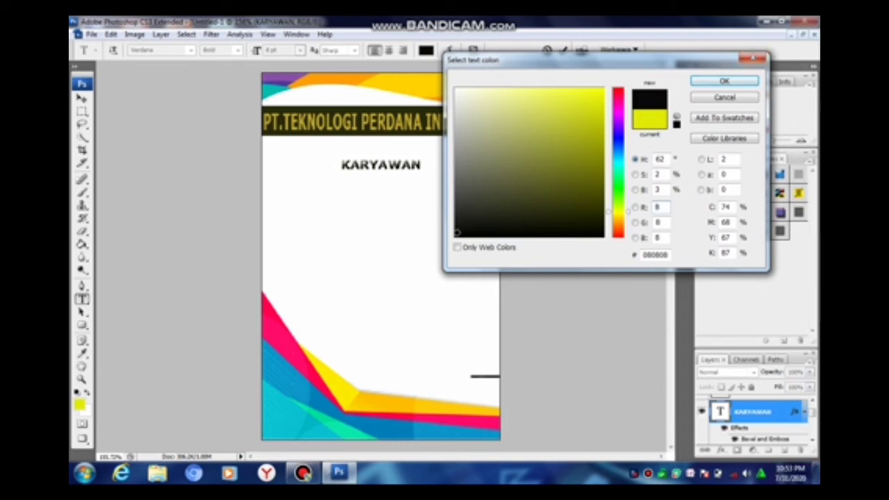
pyautogui.click(725, 81)
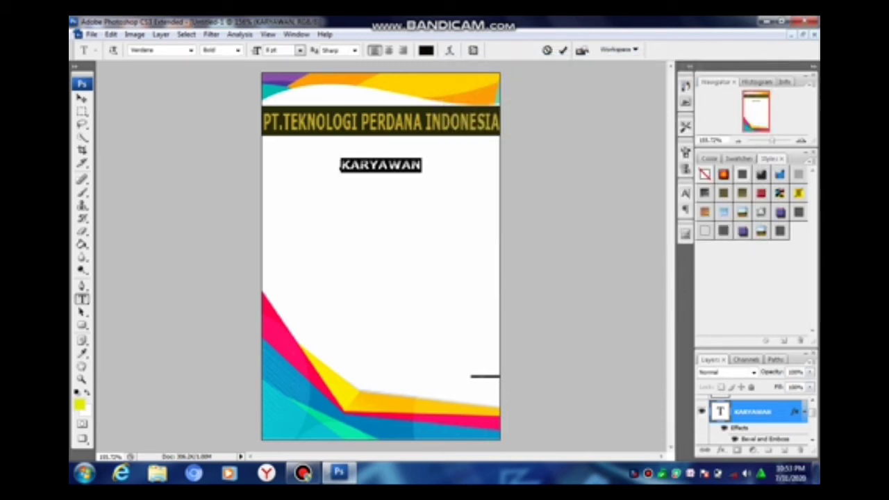
# Nudge KARYAWAN right and back, then add an empty Layer 5 above it
pyautogui.click(81, 98)
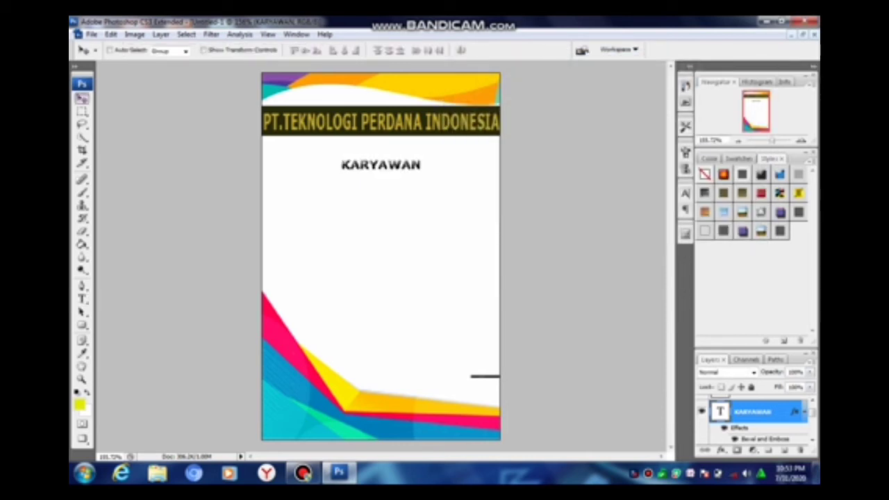
pyautogui.press('Right')
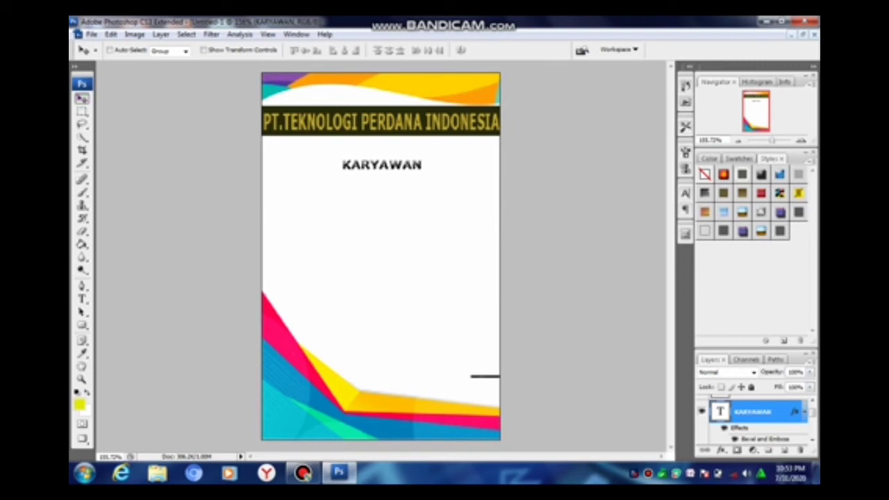
pyautogui.press('Left')
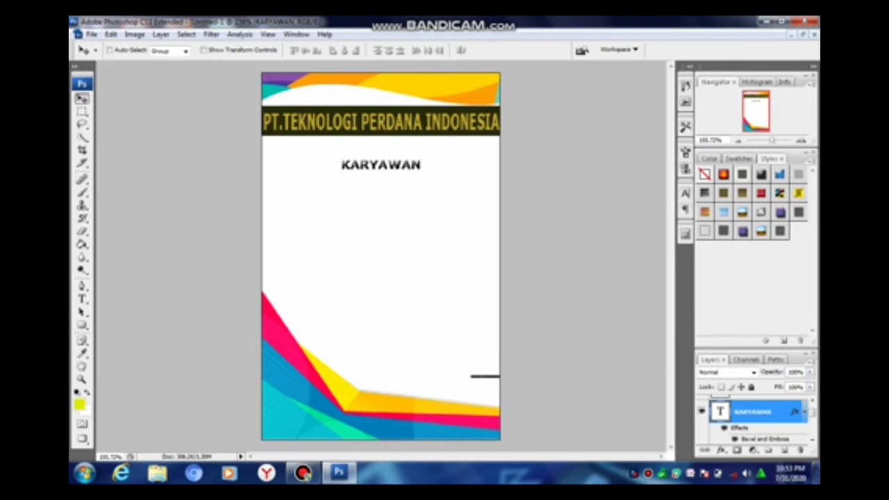
pyautogui.hotkey('ctrl', 'shift', 'alt', 'n')
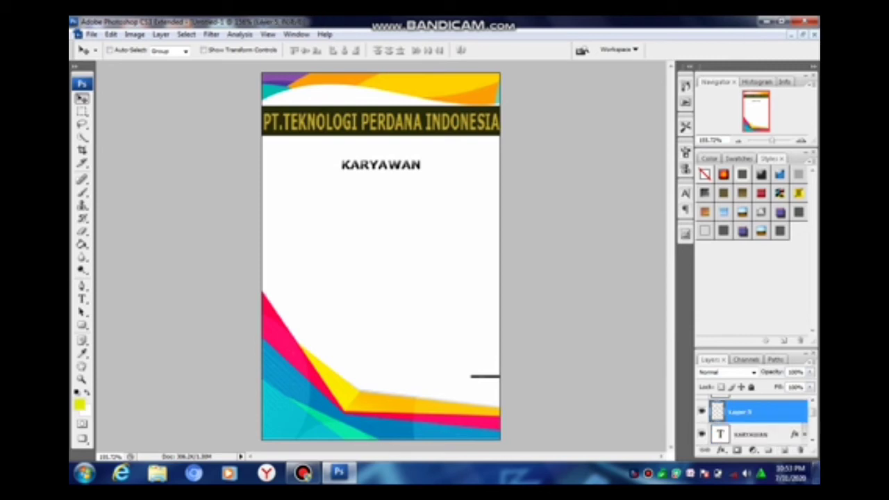
# Open IMG_20170414_072046 copy.jpg from Folder IWAN > DOWNLOAD and convert its background to Layer 0
pyautogui.click(91, 34)
pyautogui.click(104, 59)
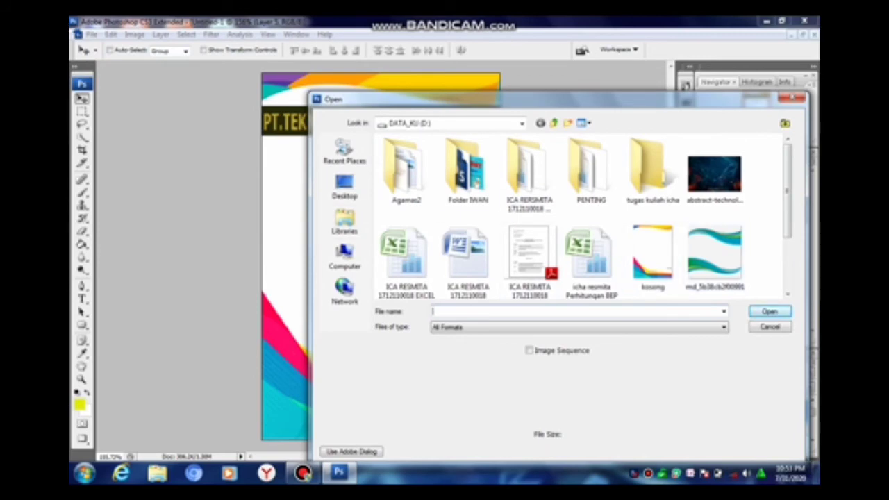
pyautogui.doubleClick(468, 170)
pyautogui.doubleClick(651, 170)
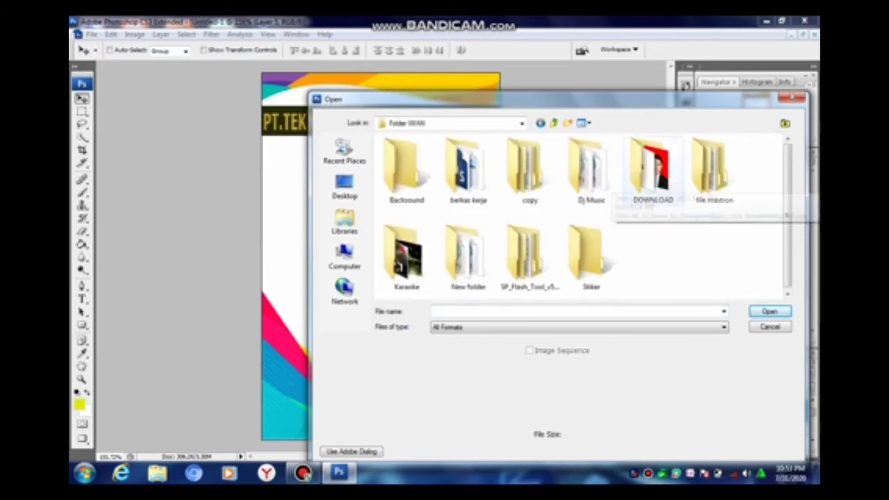
pyautogui.doubleClick(431, 264)
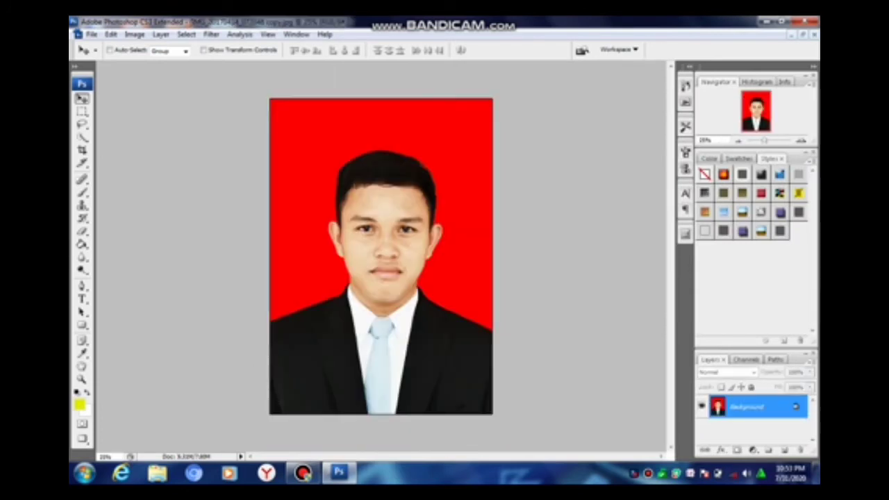
pyautogui.hotkey('ctrl', 'shift', 'n')
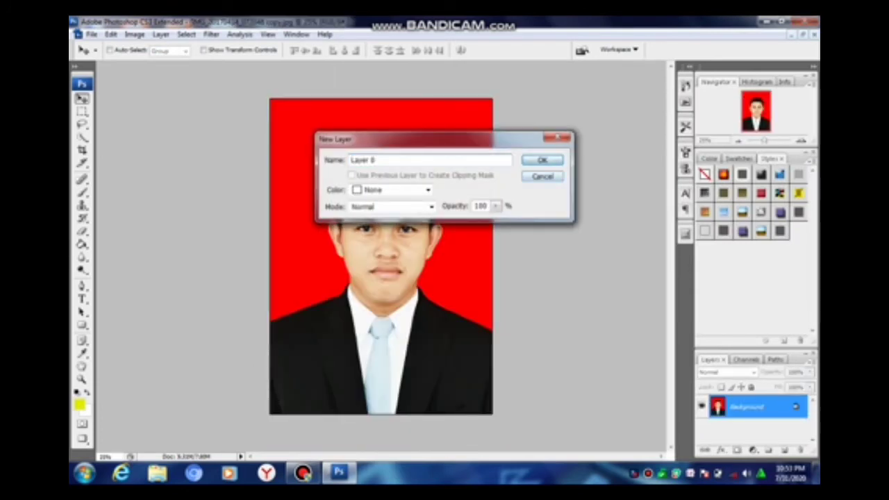
pyautogui.press('Return')
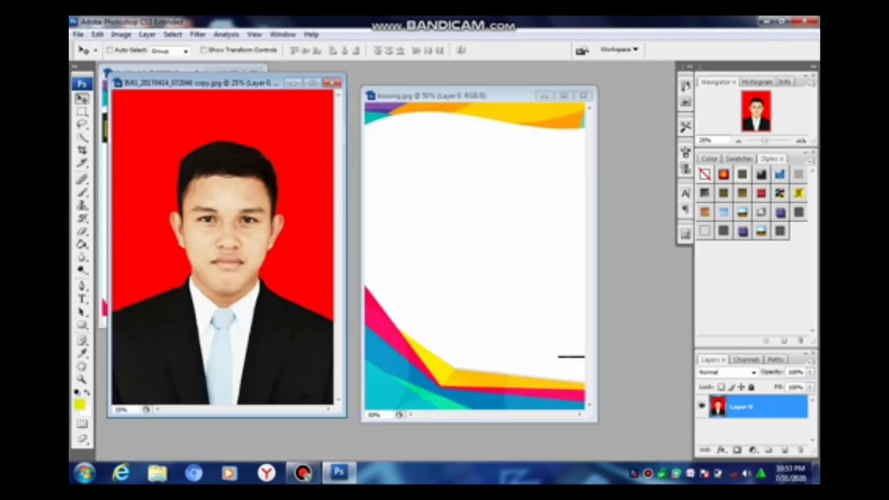
# Drag the red-background photo into Untitled-1 as Layer 6 and shrink it below the header
pyautogui.moveTo(389, 113); pyautogui.dragTo(410, 125)
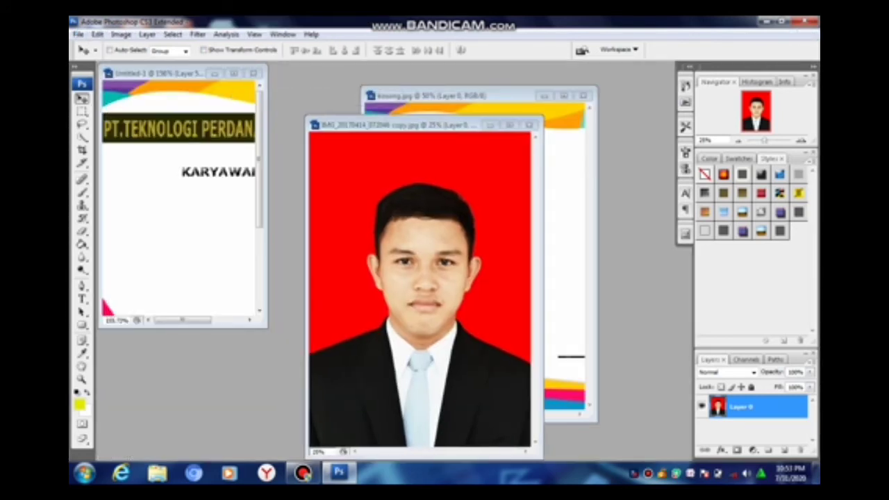
pyautogui.moveTo(425, 292)
pyautogui.mouseDown()
pyautogui.moveTo(354, 283)
pyautogui.moveTo(177, 208)
pyautogui.mouseUp()
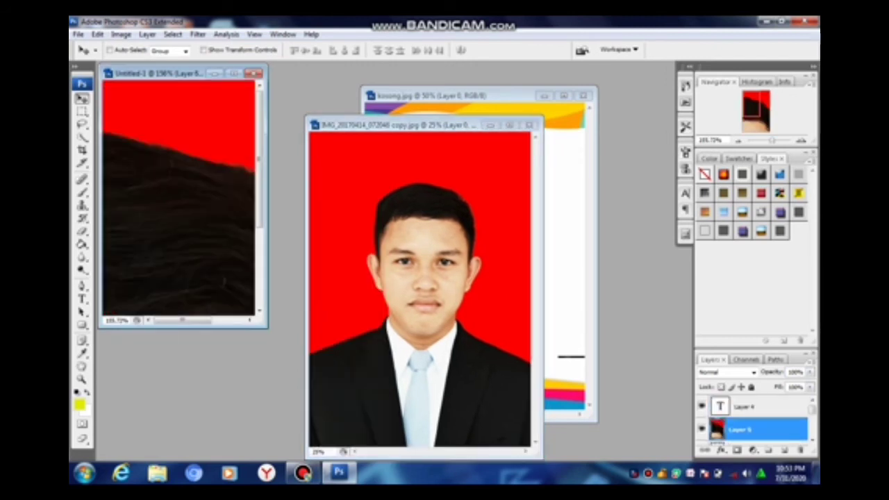
pyautogui.click(232, 73)
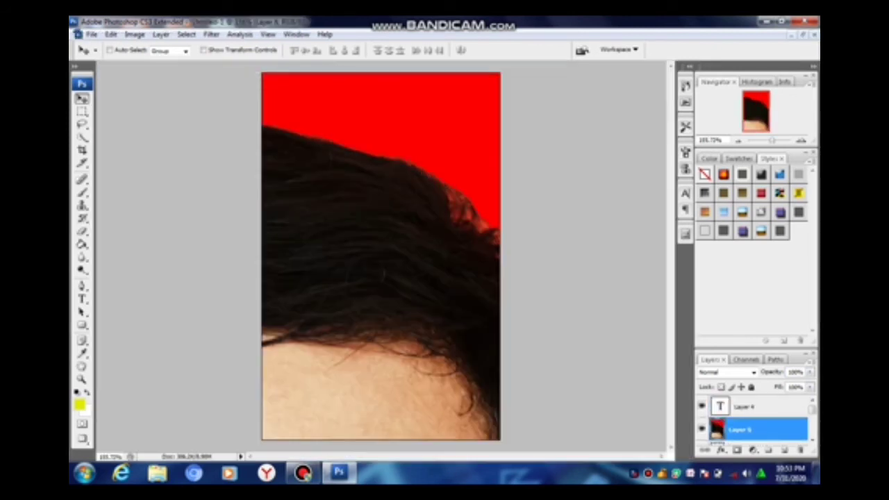
pyautogui.hotkey('ctrl', 't')
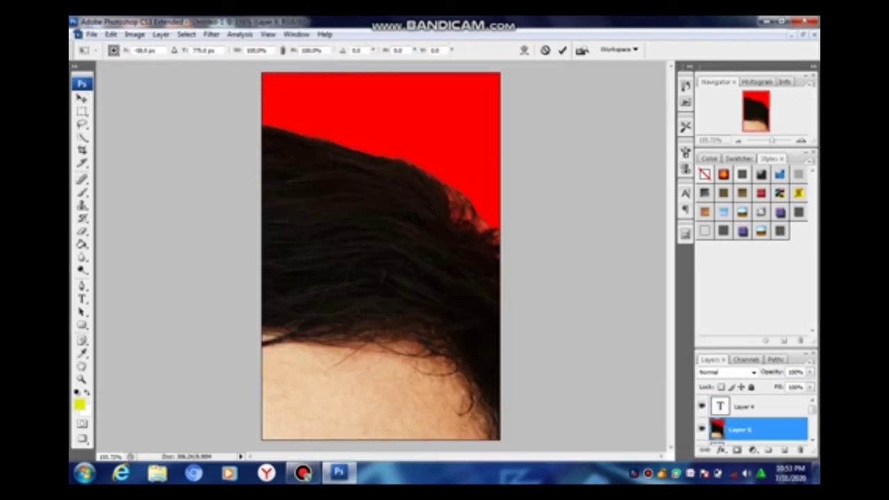
pyautogui.moveTo(382, 209); pyautogui.dragTo(210, 433)
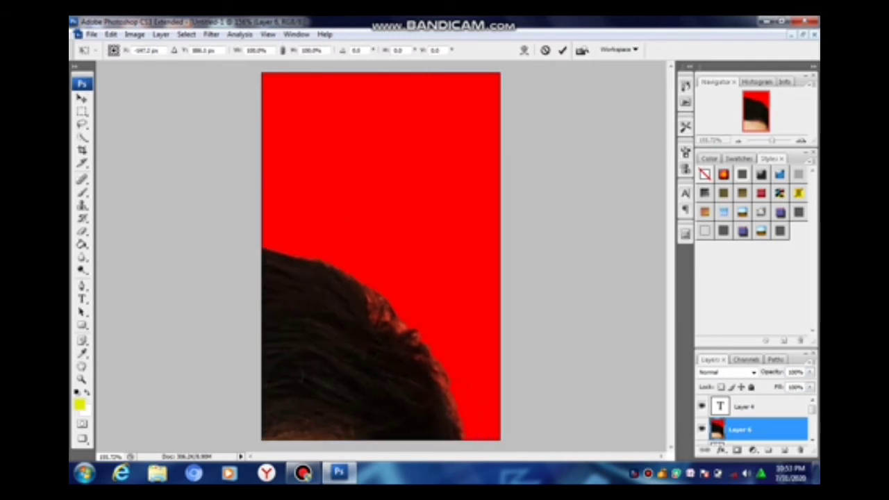
pyautogui.moveTo(375, 278); pyautogui.dragTo(361, 320)
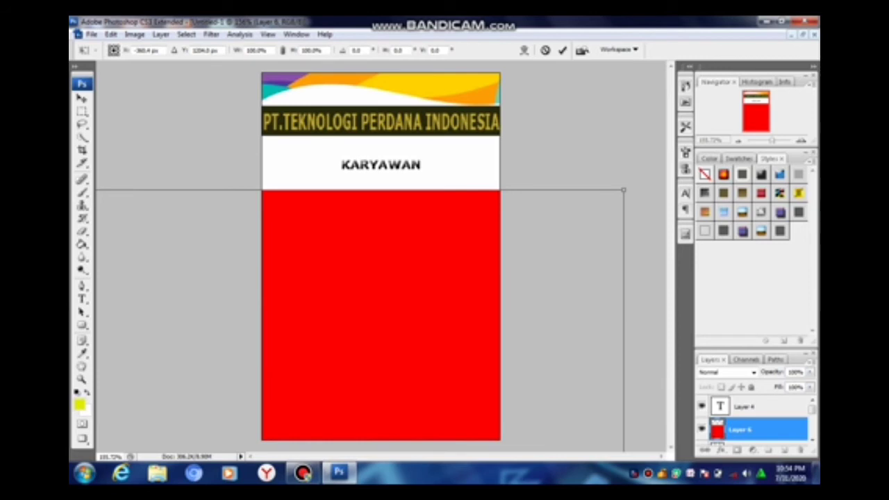
pyautogui.moveTo(623, 190)
pyautogui.mouseDown()
pyautogui.moveTo(477, 293)
pyautogui.moveTo(588, 148)
pyautogui.moveTo(463, 258)
pyautogui.moveTo(421, 275)
pyautogui.moveTo(313, 357)
pyautogui.moveTo(462, 189)
pyautogui.moveTo(504, 159)
pyautogui.moveTo(335, 287)
pyautogui.moveTo(369, 234)
pyautogui.moveTo(484, 145)
pyautogui.moveTo(341, 292)
pyautogui.moveTo(238, 378)
pyautogui.moveTo(579, 121)
pyautogui.moveTo(477, 193)
pyautogui.moveTo(284, 366)
pyautogui.moveTo(416, 229)
pyautogui.moveTo(493, 179)
pyautogui.moveTo(435, 254)
pyautogui.moveTo(419, 346)
pyautogui.moveTo(439, 234)
pyautogui.mouseUp()
# Resize the photo proportionally and commit it centred just beneath KARYAWAN
pyautogui.moveTo(351, 348); pyautogui.dragTo(382, 274)
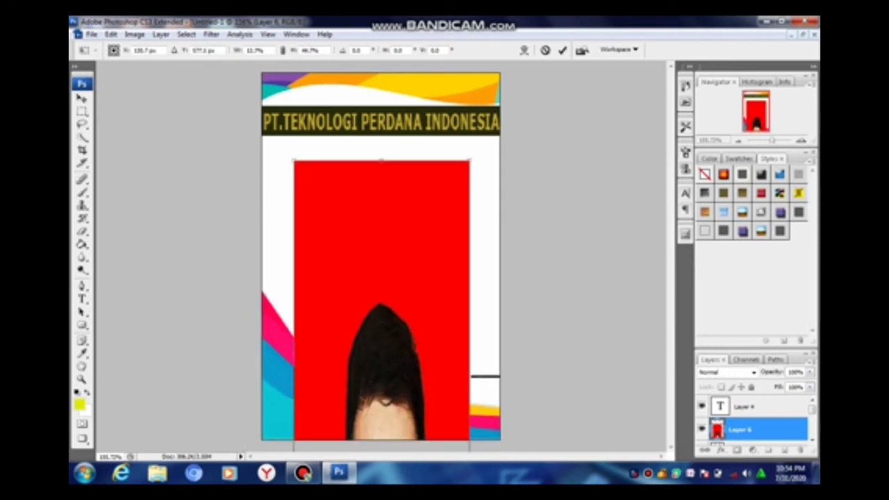
pyautogui.moveTo(469, 161)
pyautogui.mouseDown()
pyautogui.moveTo(419, 280)
pyautogui.moveTo(398, 373)
pyautogui.mouseUp()
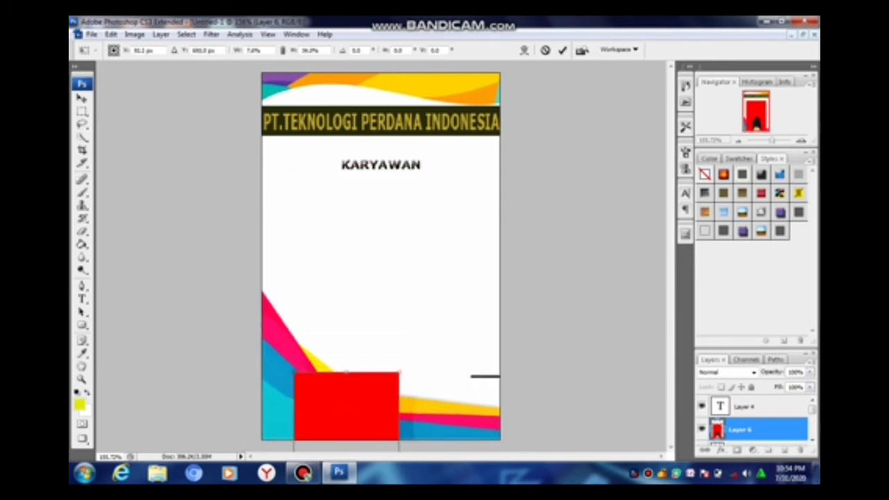
pyautogui.moveTo(347, 410)
pyautogui.mouseDown()
pyautogui.moveTo(394, 127)
pyautogui.moveTo(394, 435)
pyautogui.moveTo(407, 155)
pyautogui.moveTo(406, 324)
pyautogui.moveTo(406, 270)
pyautogui.moveTo(388, 227)
pyautogui.mouseUp()
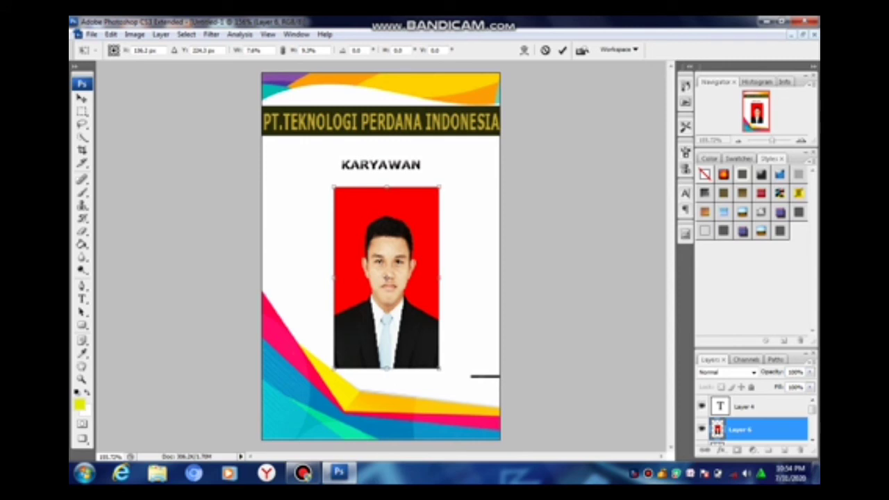
pyautogui.moveTo(439, 187); pyautogui.dragTo(406, 266)
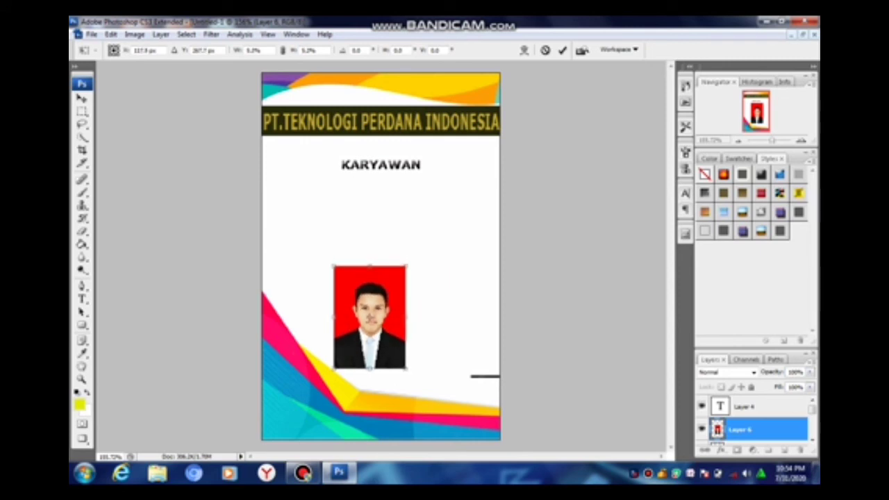
pyautogui.moveTo(370, 317); pyautogui.dragTo(381, 239)
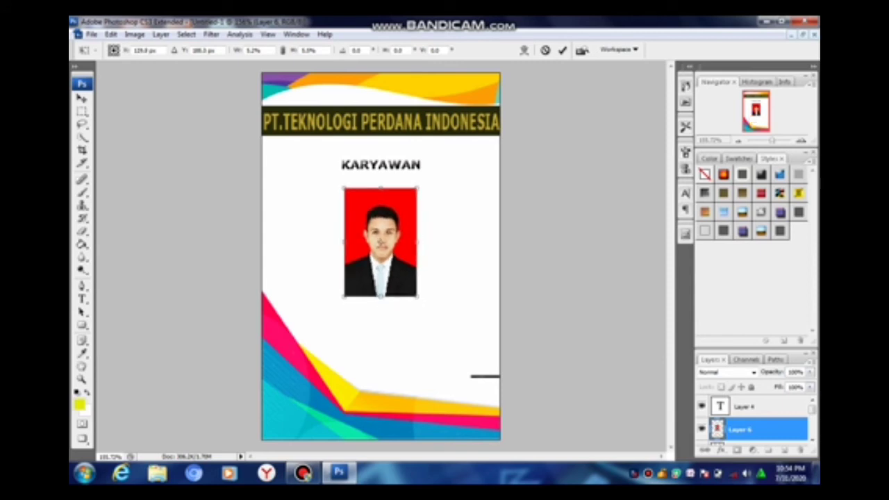
pyautogui.moveTo(381, 238); pyautogui.dragTo(380, 244)
pyautogui.moveTo(417, 192); pyautogui.dragTo(421, 181)
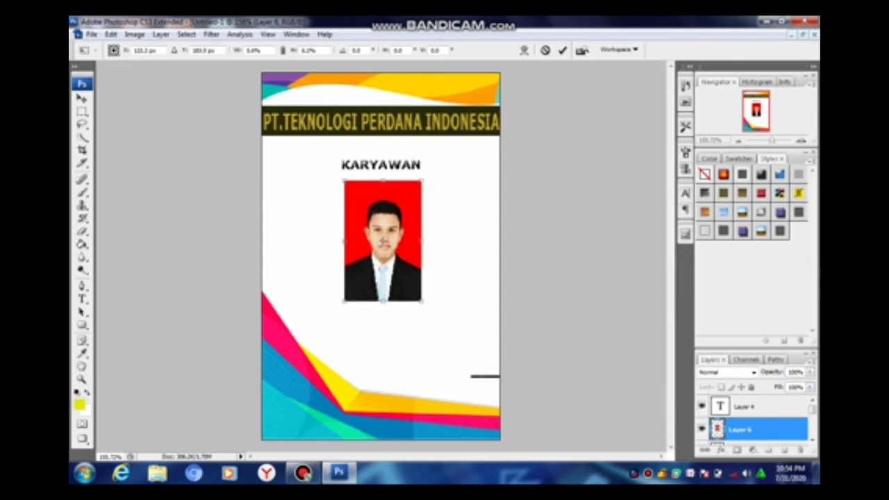
pyautogui.moveTo(383, 241); pyautogui.dragTo(380, 249)
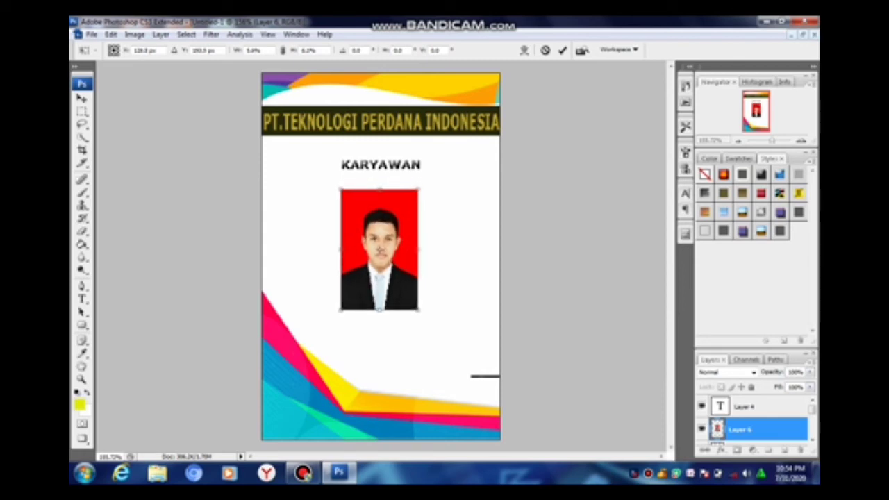
pyautogui.press('Return')
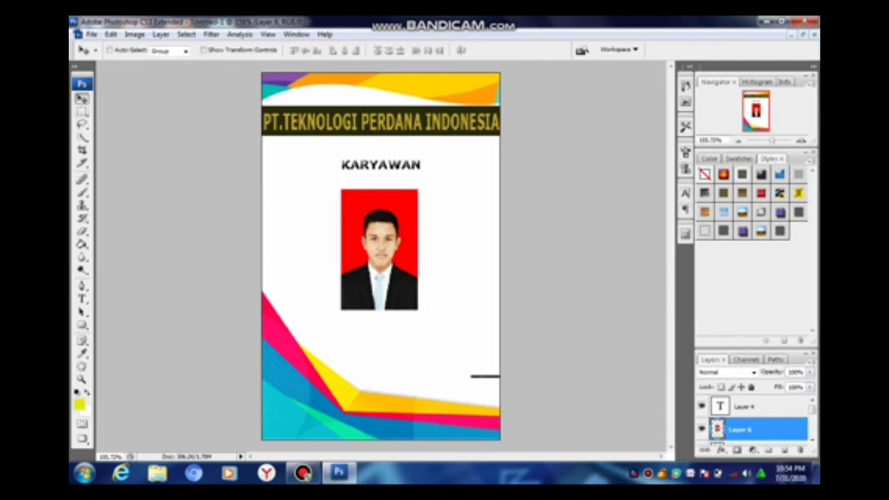
pyautogui.press('m')
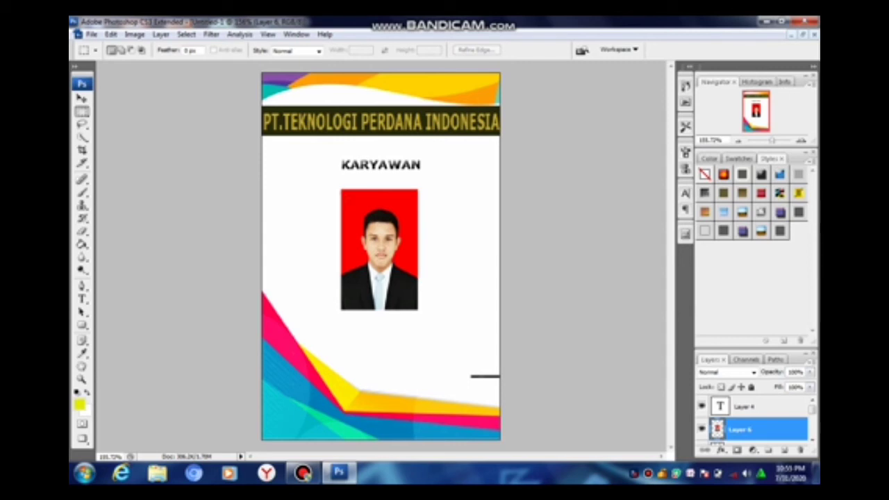
# Mask the photo with its selection smoothed by 10 px to round its corners
pyautogui.keyDown('ctrl'); pyautogui.click(716, 429); pyautogui.keyUp('ctrl')
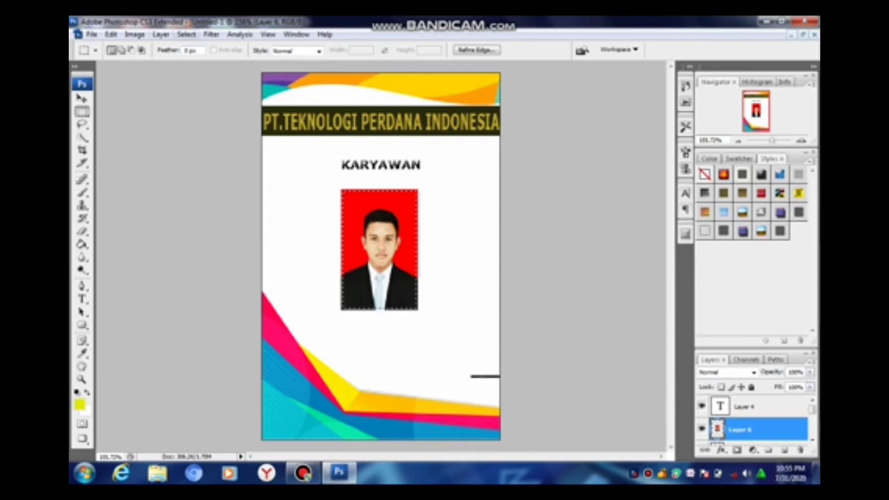
pyautogui.click(186, 34)
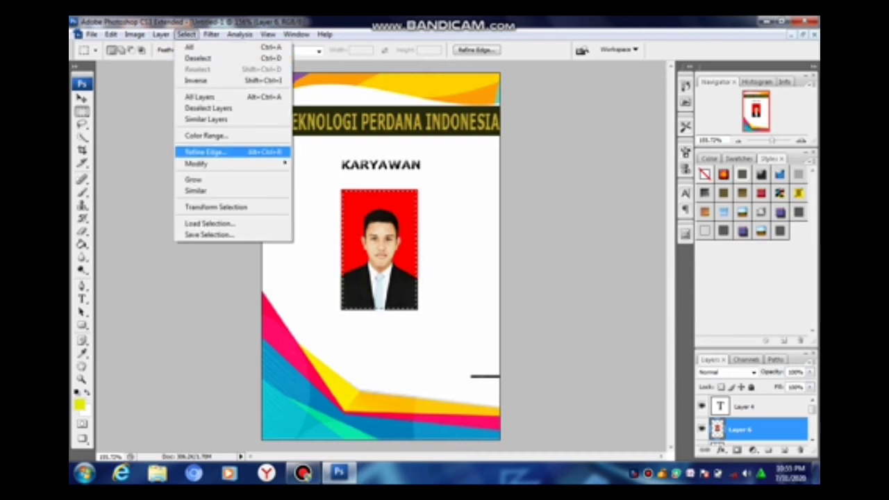
pyautogui.moveTo(197, 164)
pyautogui.click(314, 174)
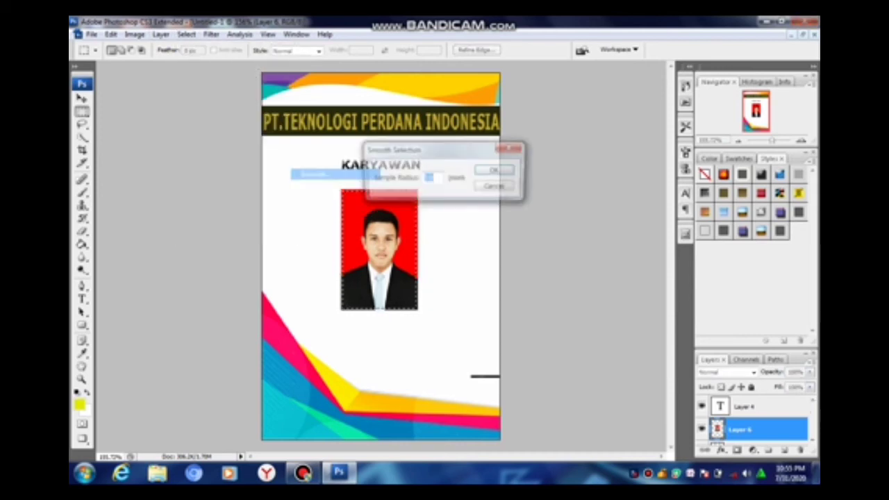
pyautogui.write('10')
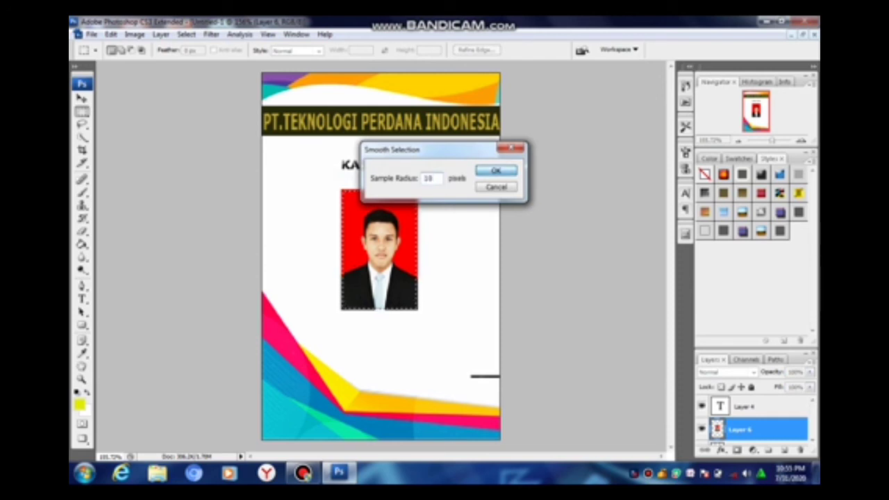
pyautogui.press('Return')
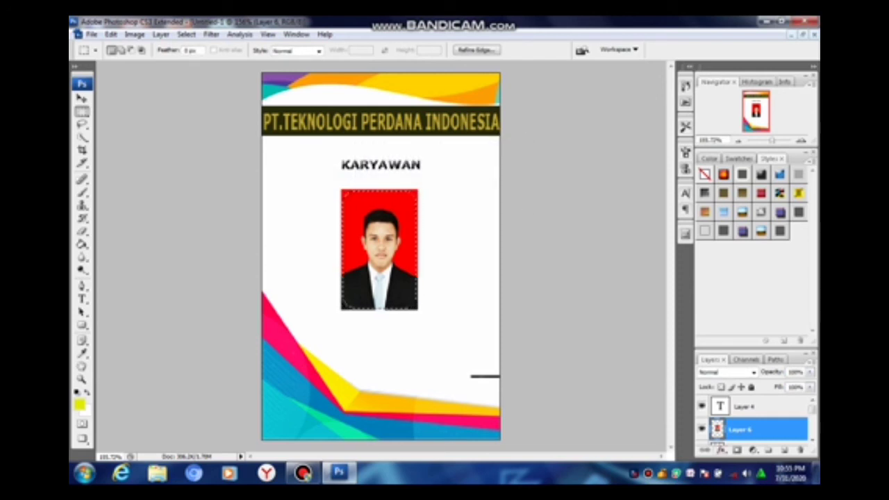
pyautogui.click(736, 450)
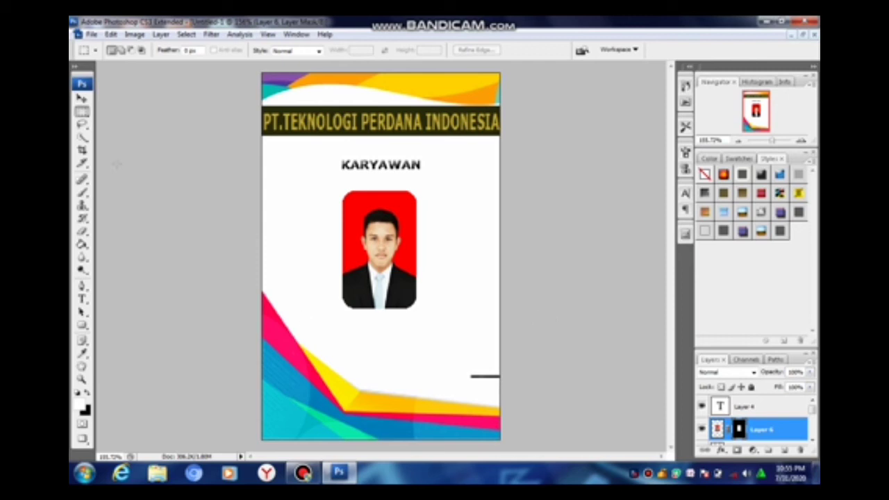
# Nudge the photo right and back left with the Move tool
pyautogui.press('v')
pyautogui.press('Right')
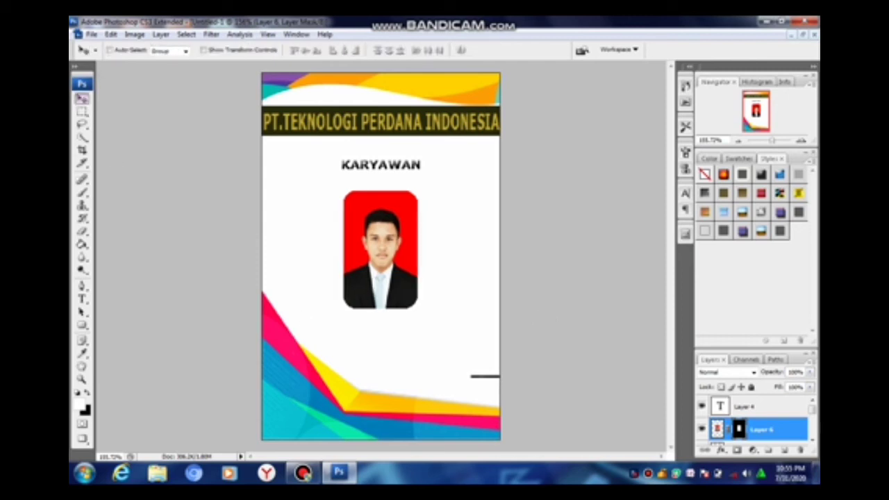
pyautogui.press('Left')
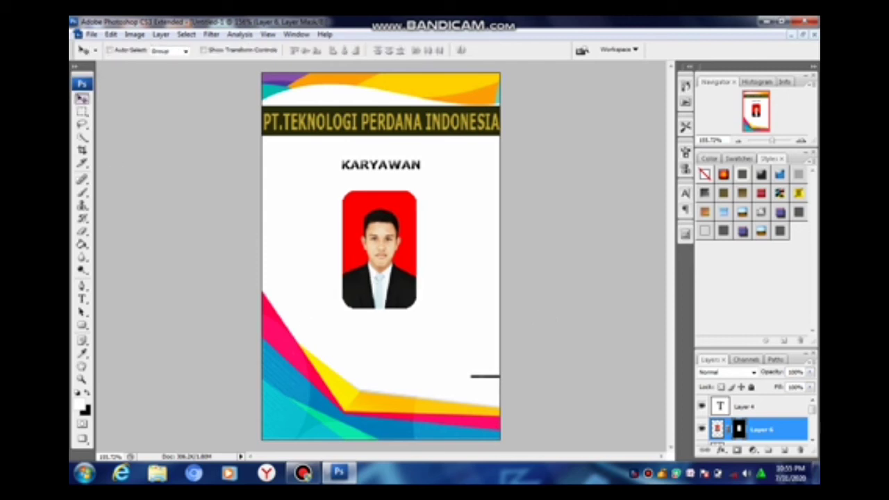
# Add a new layer and type the employee's full name below the photo
pyautogui.hotkey('alt', ']')
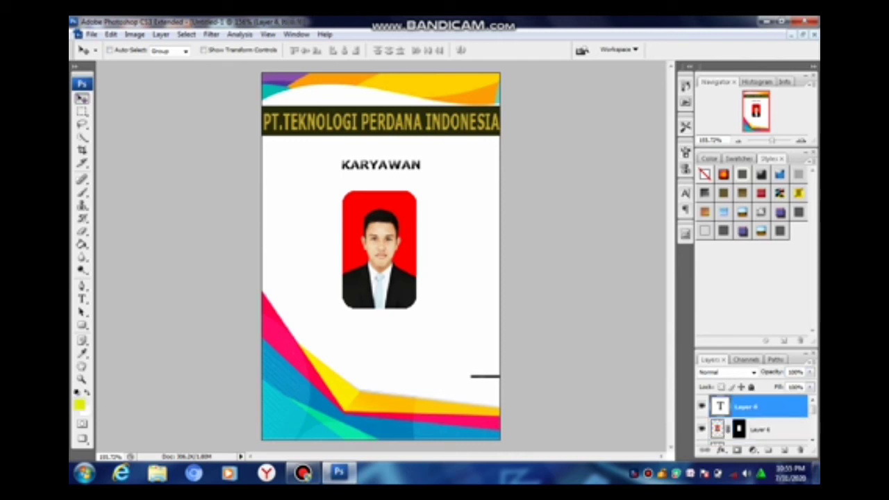
pyautogui.hotkey('ctrl', 'shift', 'alt', 'n')
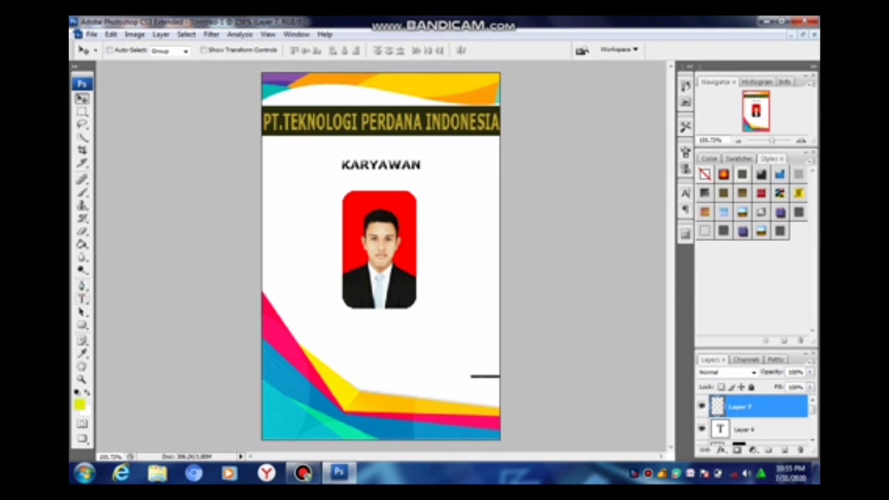
pyautogui.click(82, 299)
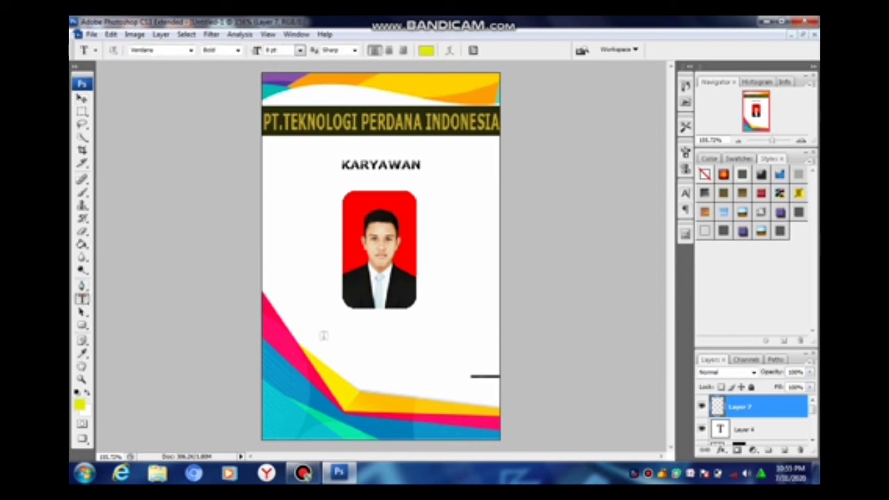
pyautogui.click(323, 337)
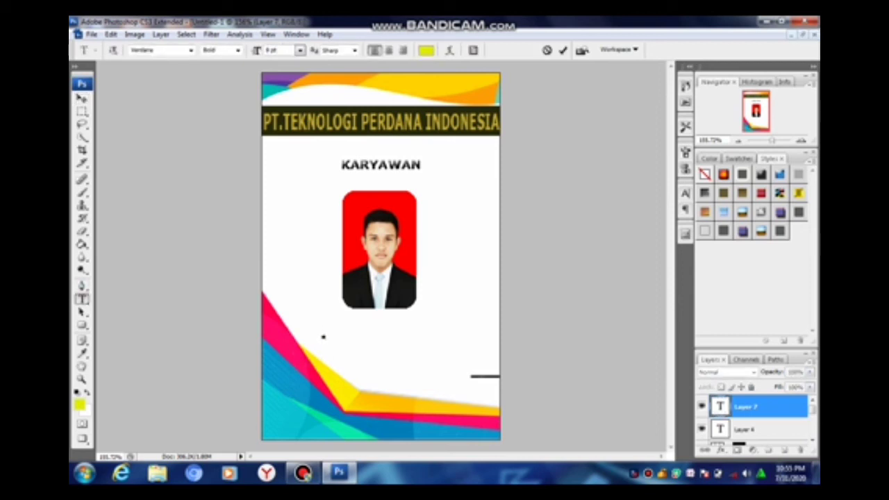
pyautogui.write('RAH')
pyautogui.write('MAD ')
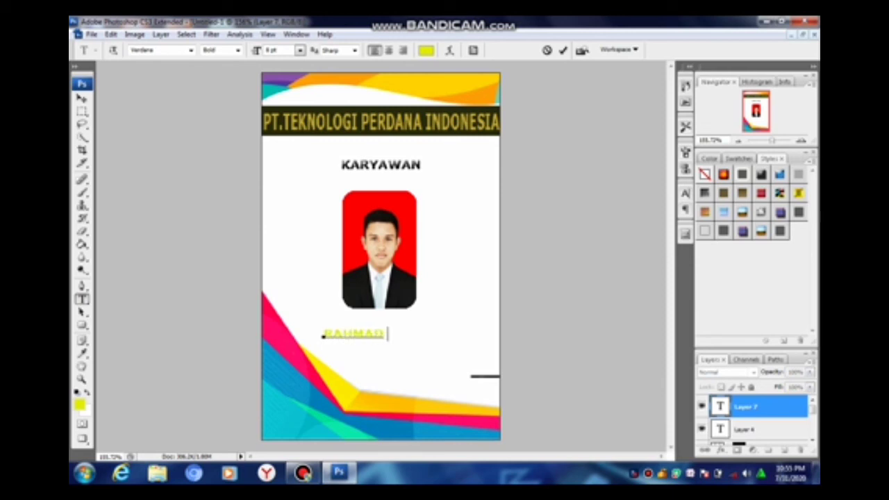
pyautogui.write('IRAWAN')
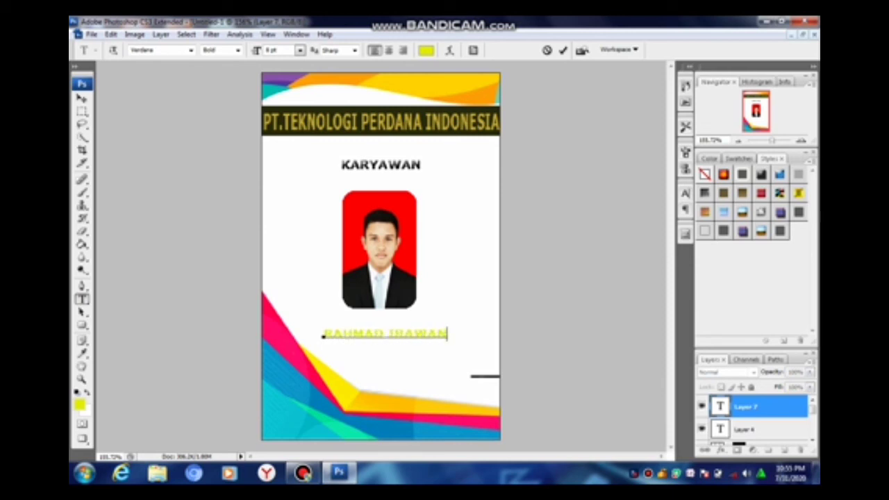
# Recolour the name text black (000000) and commit the text
pyautogui.hotkey('ctrl', 'a')
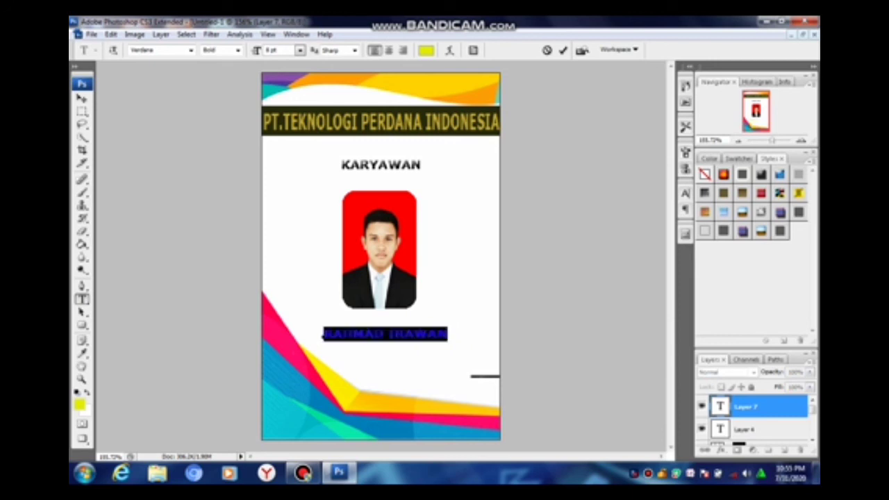
pyautogui.click(425, 50)
pyautogui.write('0')
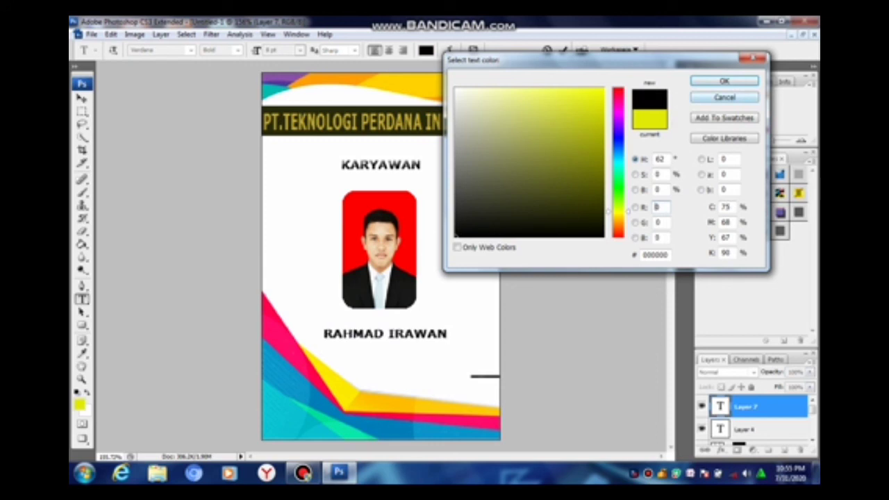
pyautogui.press('Return')
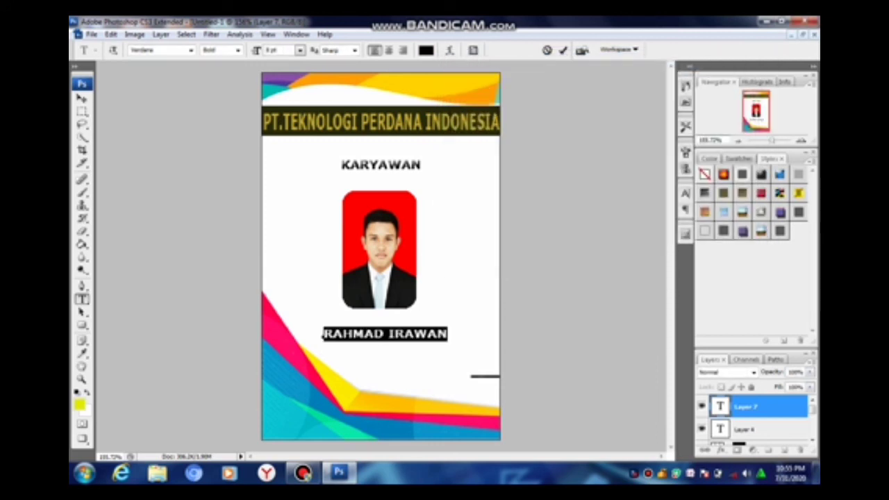
pyautogui.hotkey('ctrl', 'Return')
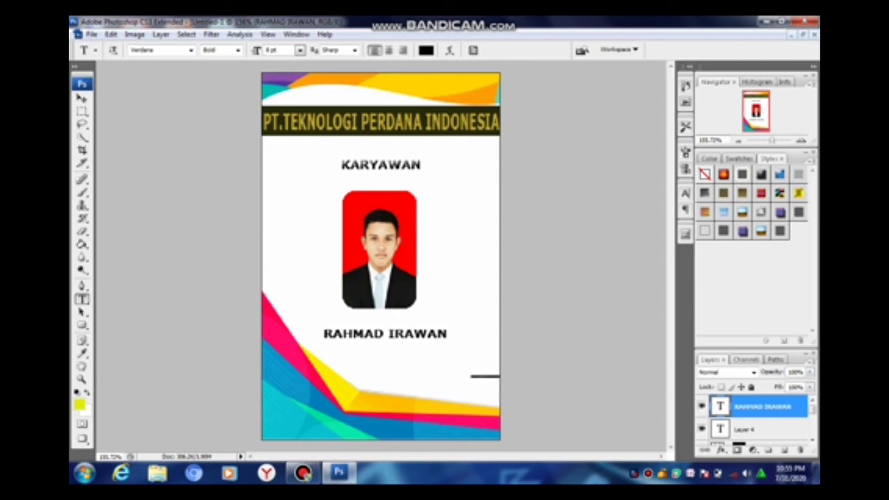
# Apply a Bevel and Emboss layer style to the name text layer
pyautogui.rightClick(760, 407)
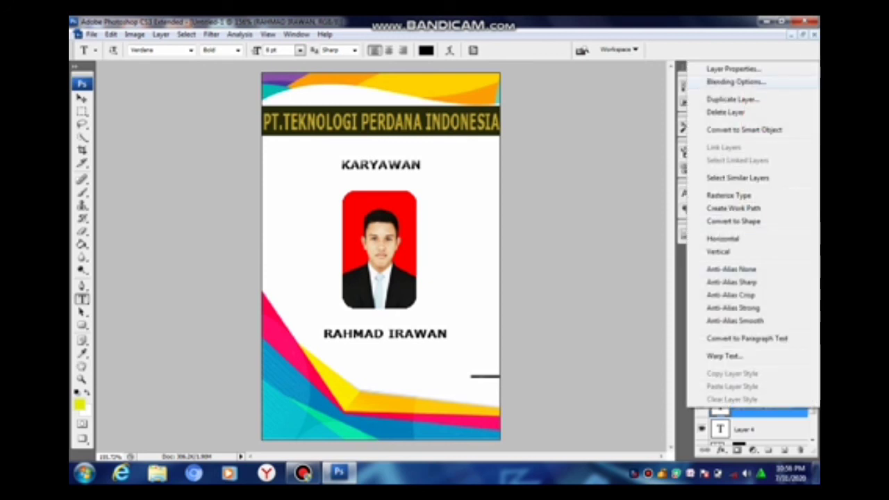
pyautogui.click(736, 82)
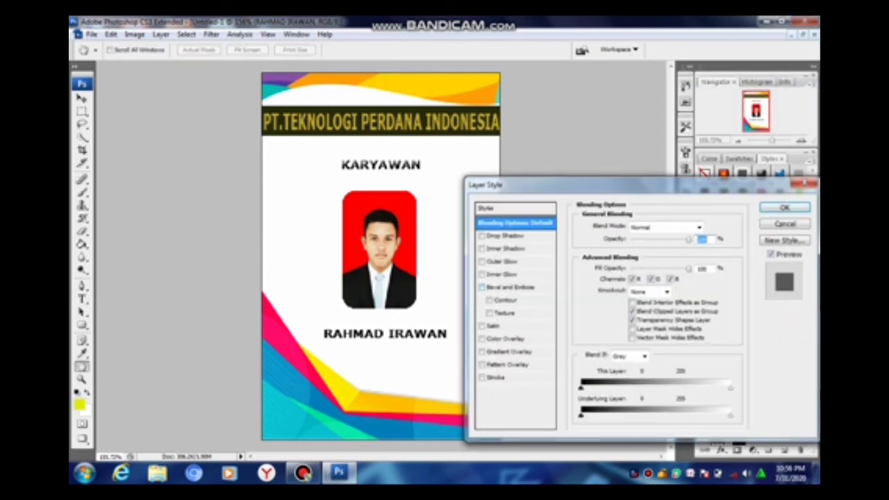
pyautogui.click(481, 287)
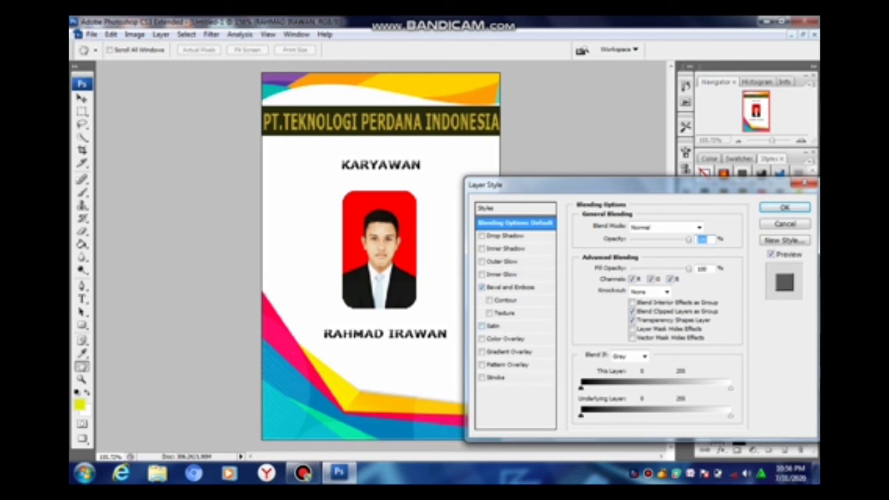
pyautogui.click(784, 208)
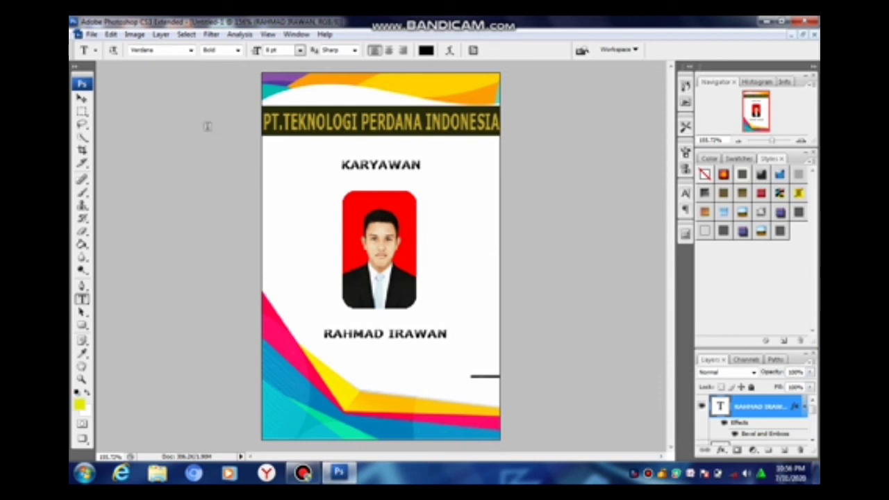
# Nudge the name slightly up and left so it stays centred under the photo
pyautogui.click(81, 98)
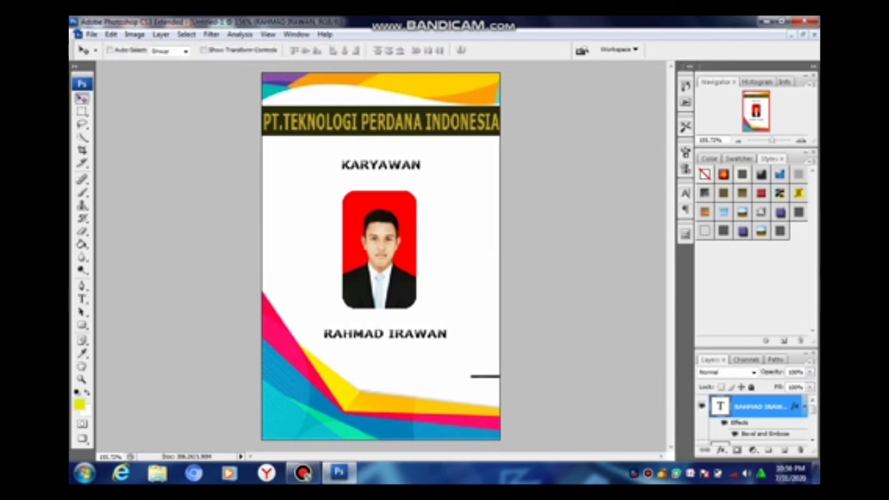
pyautogui.press('Left')
pyautogui.press('Left')
pyautogui.press('Up')
pyautogui.press('Up')
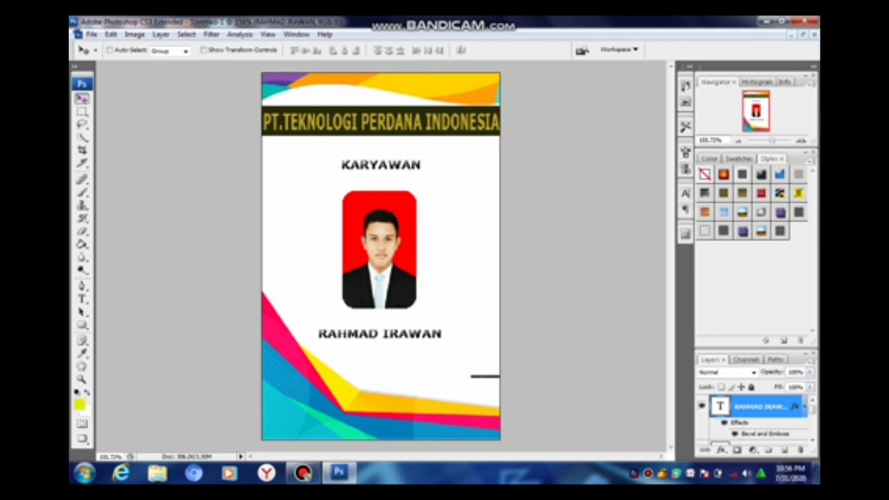
pyautogui.press('Left')
pyautogui.press('Left')
pyautogui.press('Left')
pyautogui.press('Right')
pyautogui.press('Right')
pyautogui.press('Right')
pyautogui.press('Up')
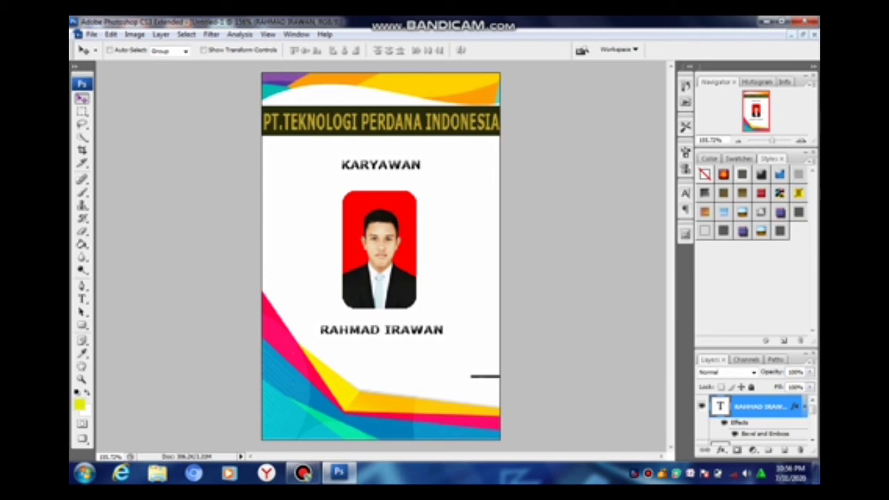
pyautogui.press('Up')
pyautogui.press('Up')
pyautogui.press('Up')
pyautogui.press('Up')
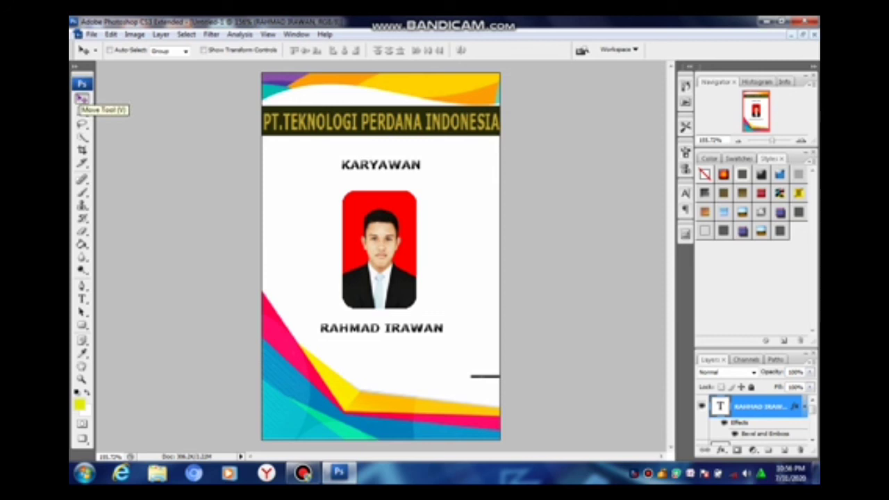
# Save the card as JPEG Untitled-1.jpg on DATA_KU (D:), replacing the existing file
pyautogui.click(91, 34)
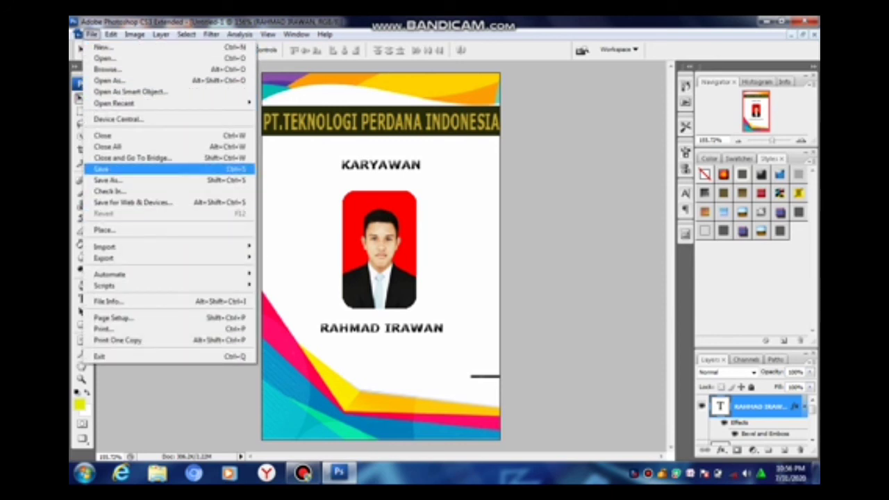
pyautogui.click(108, 180)
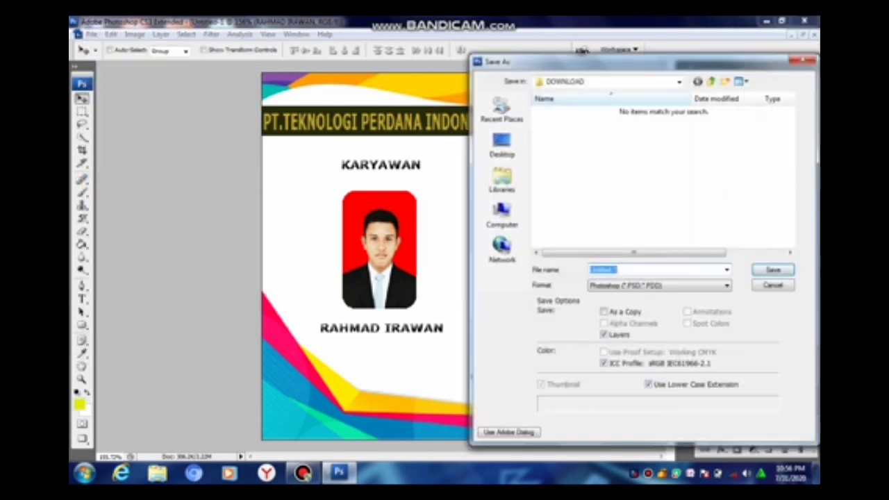
pyautogui.click(726, 285)
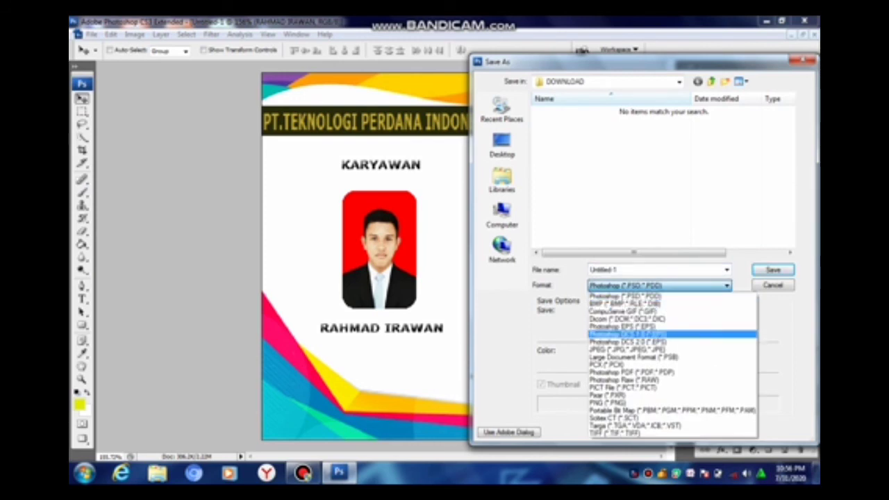
pyautogui.click(660, 349)
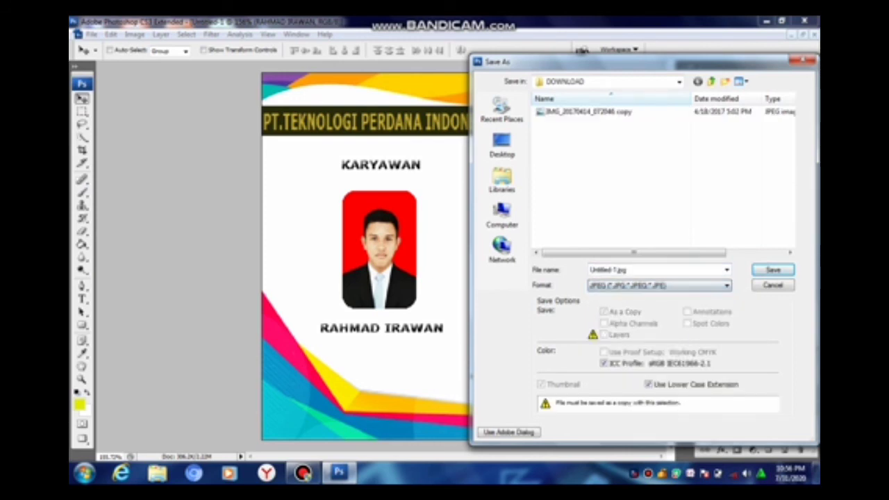
pyautogui.click(502, 216)
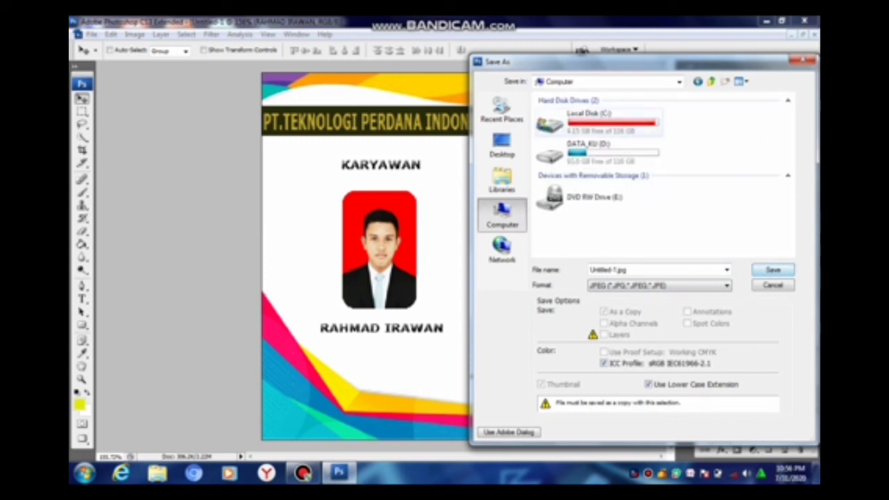
pyautogui.doubleClick(587, 149)
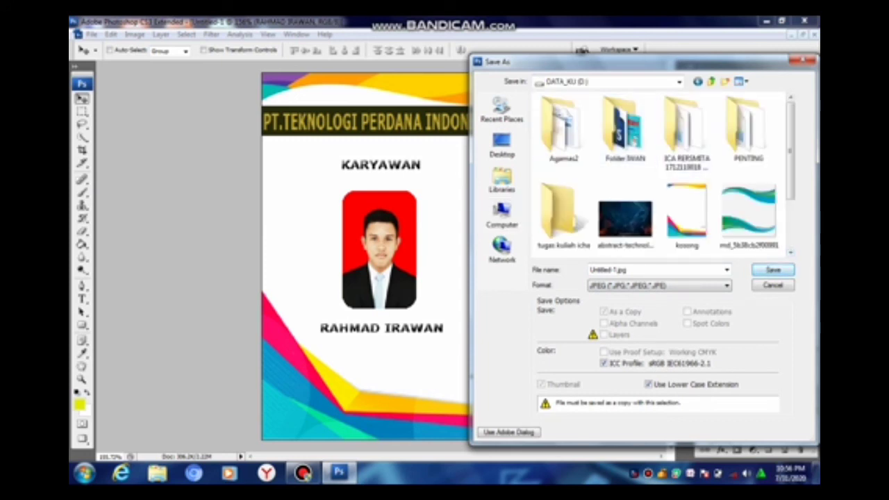
pyautogui.click(773, 270)
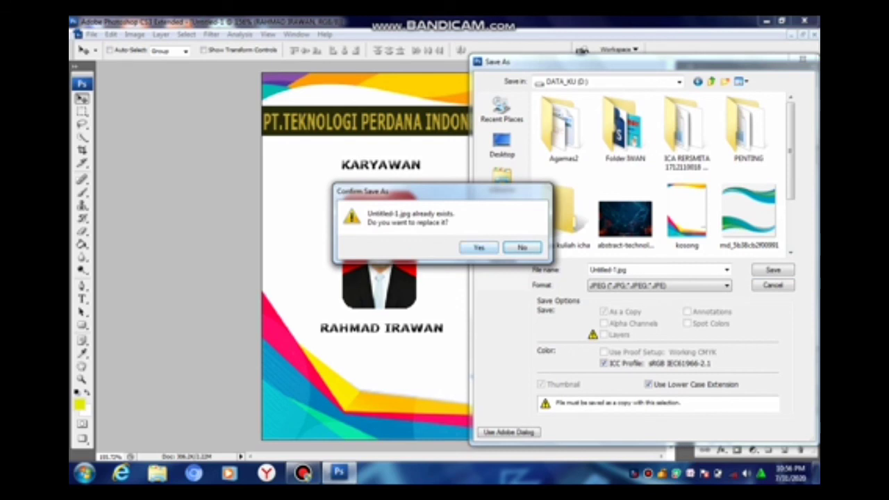
pyautogui.press('Return')
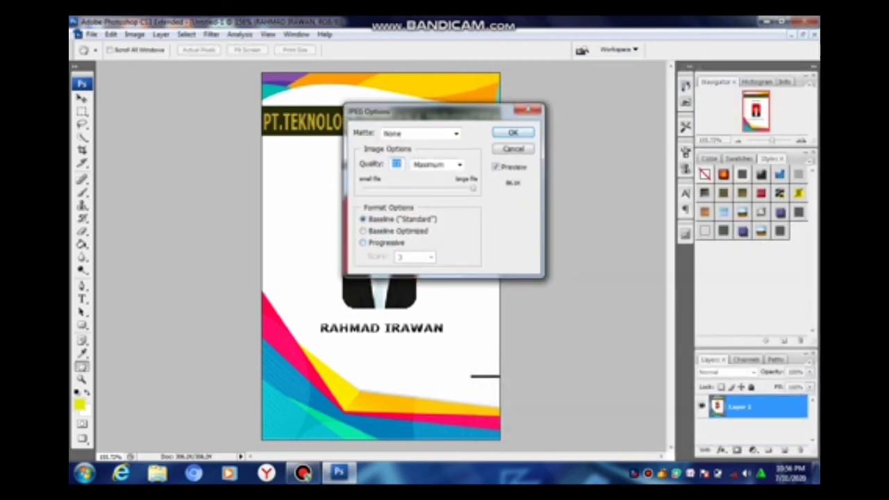
pyautogui.press('Return')
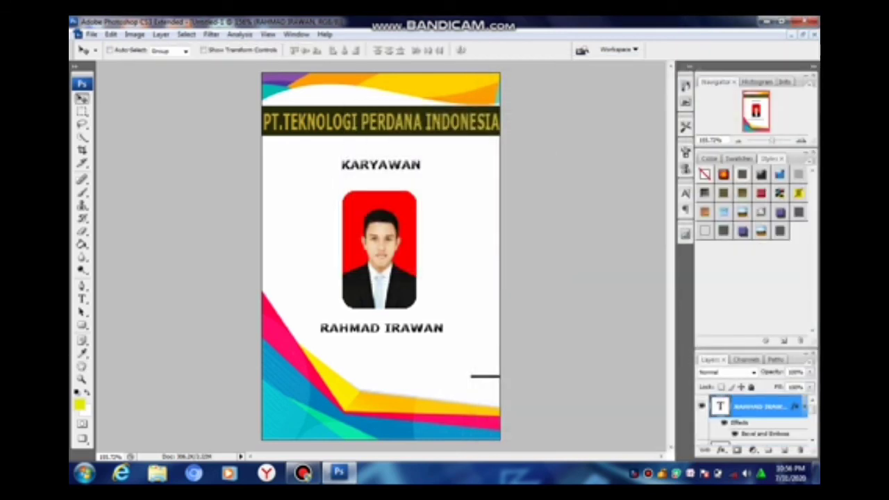
# Close all three documents without saving, then open File Explorer to DATA_KU (D:)
pyautogui.click(805, 21)
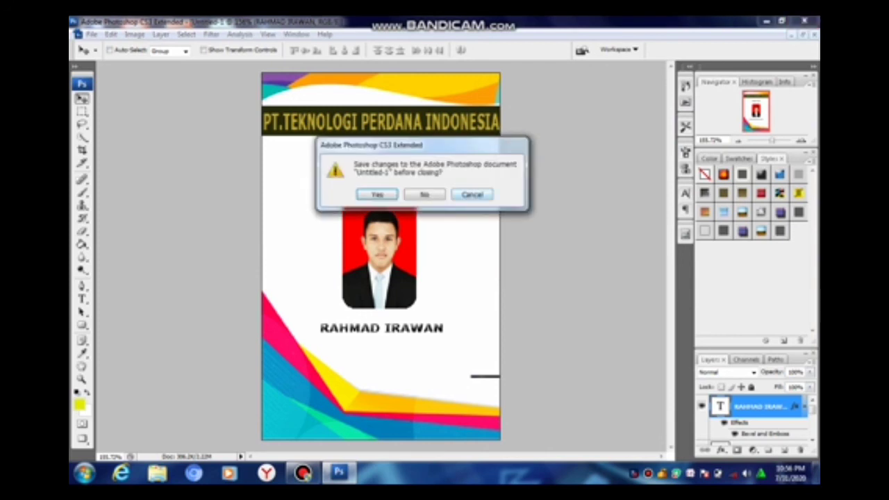
pyautogui.click(424, 195)
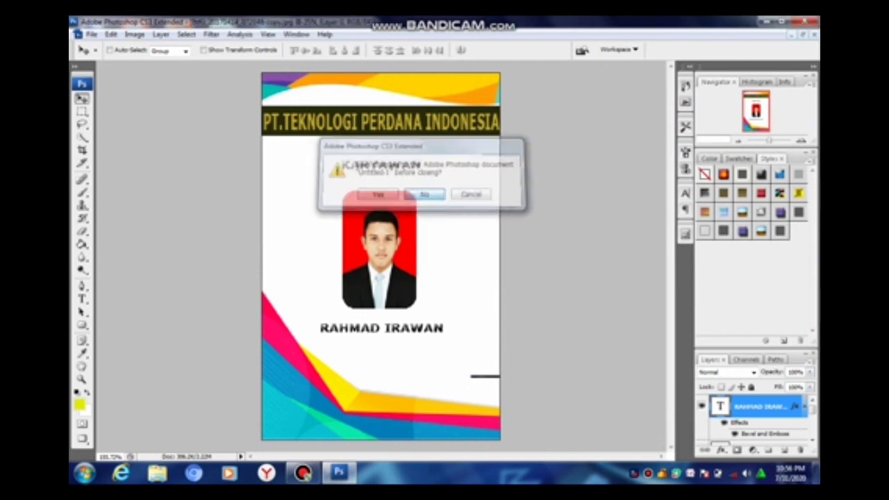
pyautogui.click(424, 200)
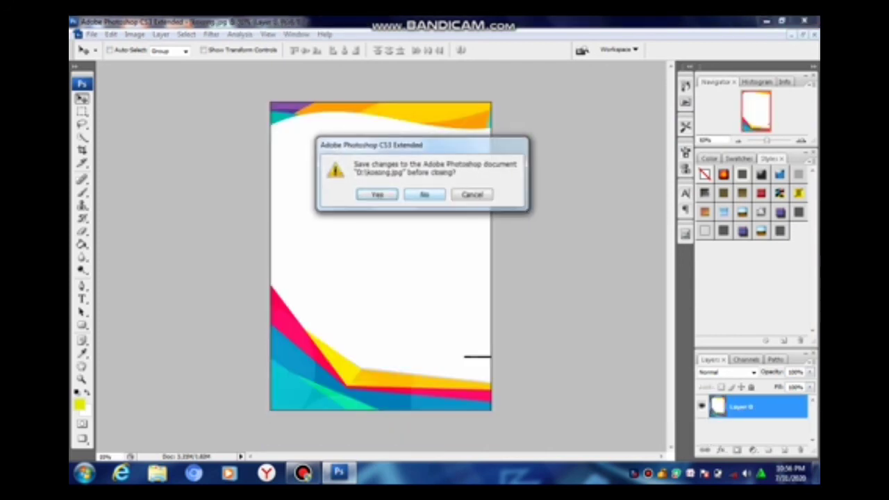
pyautogui.click(424, 195)
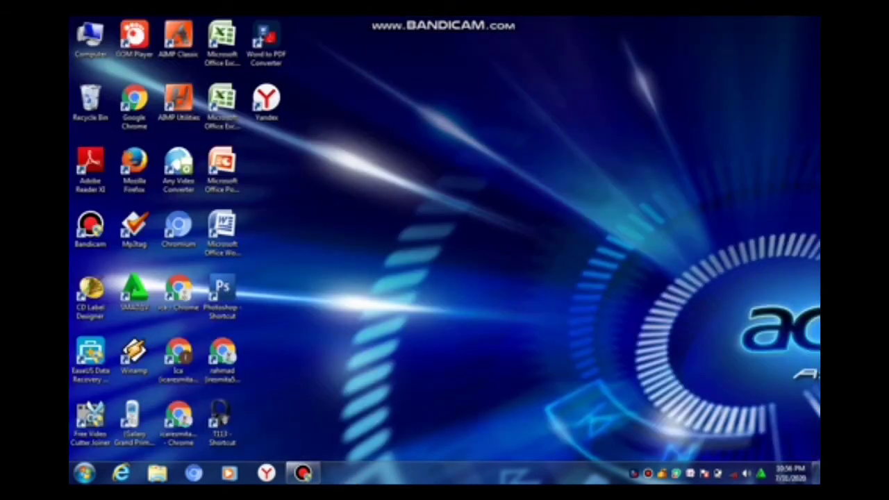
pyautogui.click(157, 473)
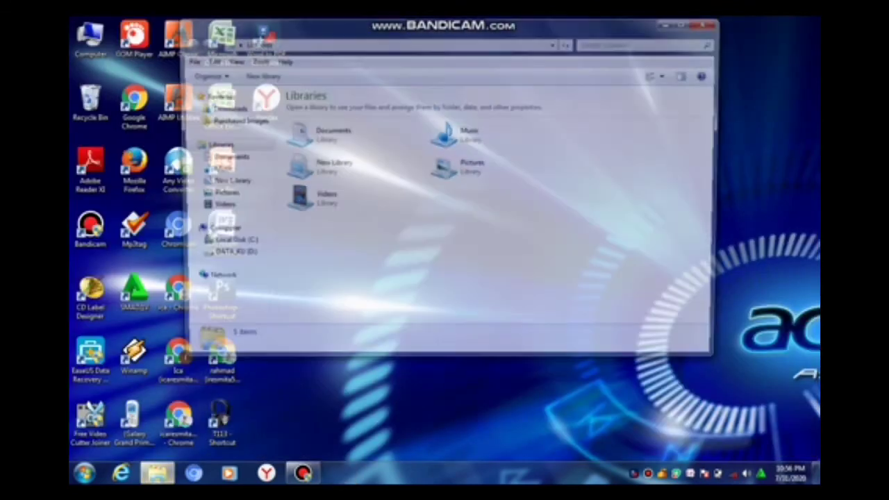
pyautogui.click(240, 256)
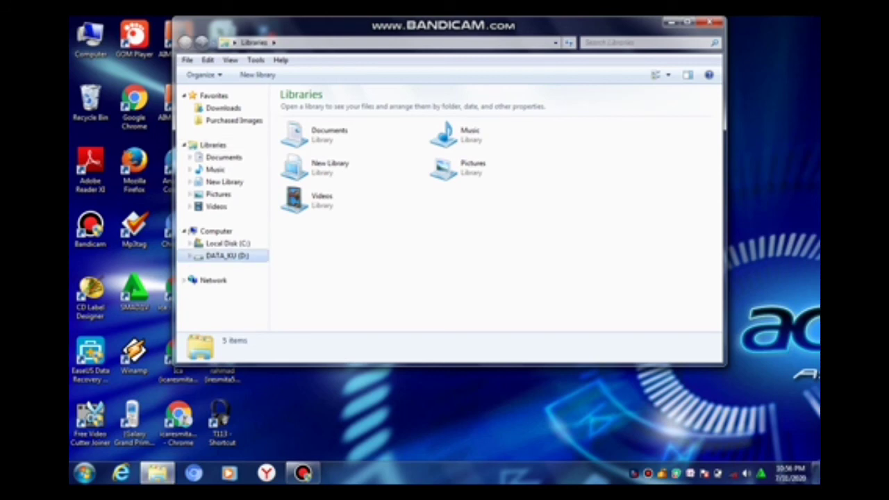